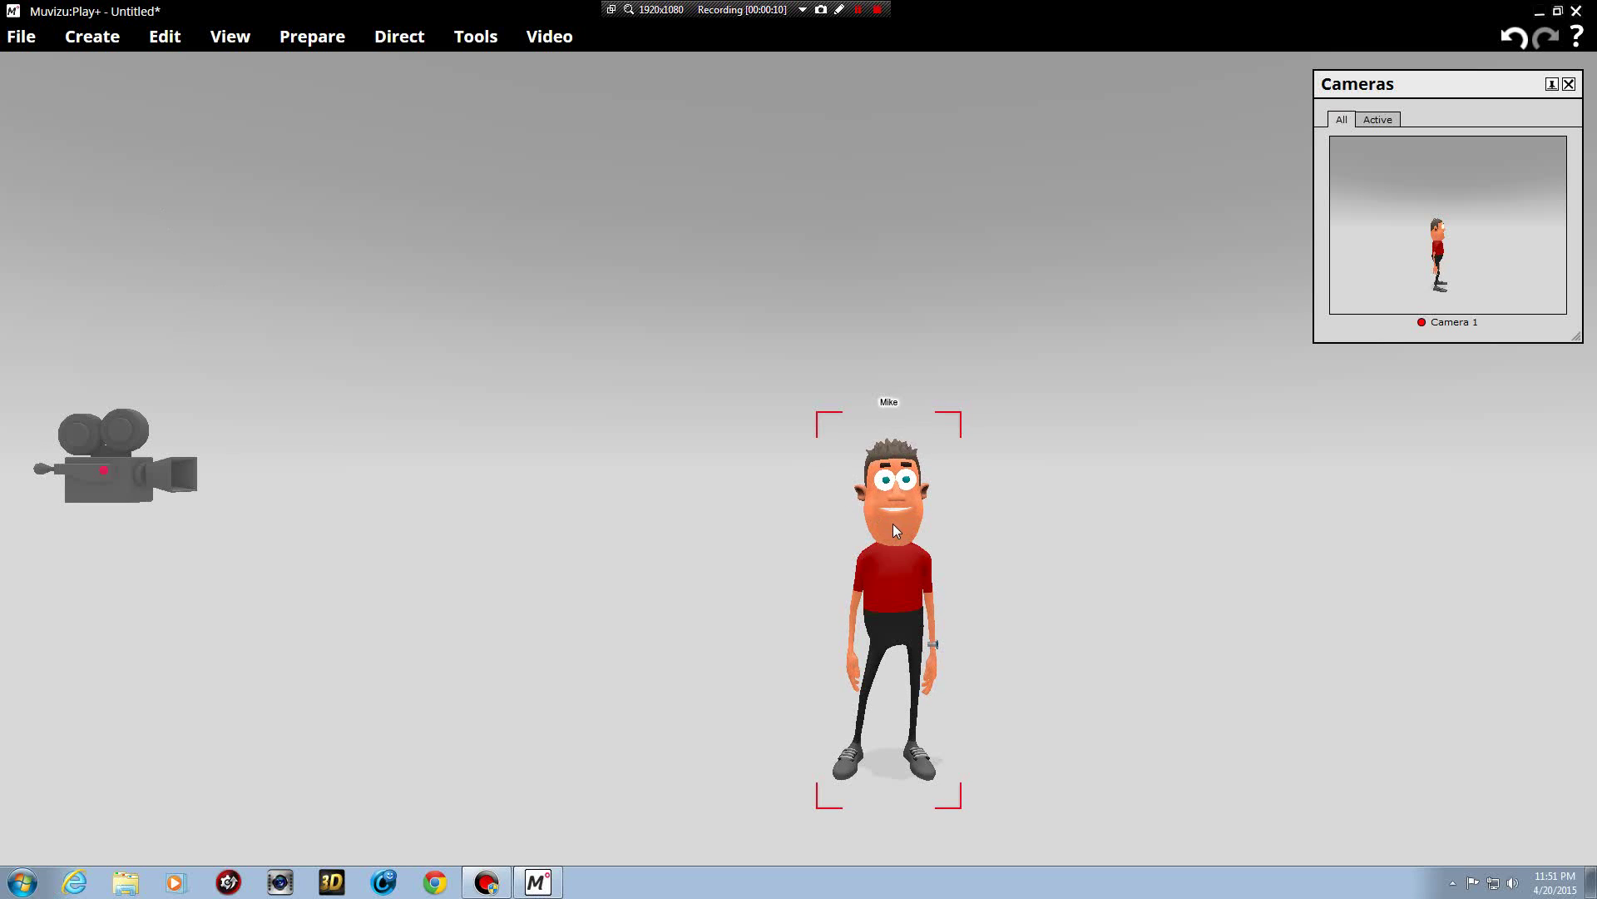
- Drag Mike slightly back on the set, then rotate him a little sideways
drag(893, 523, 872, 506)
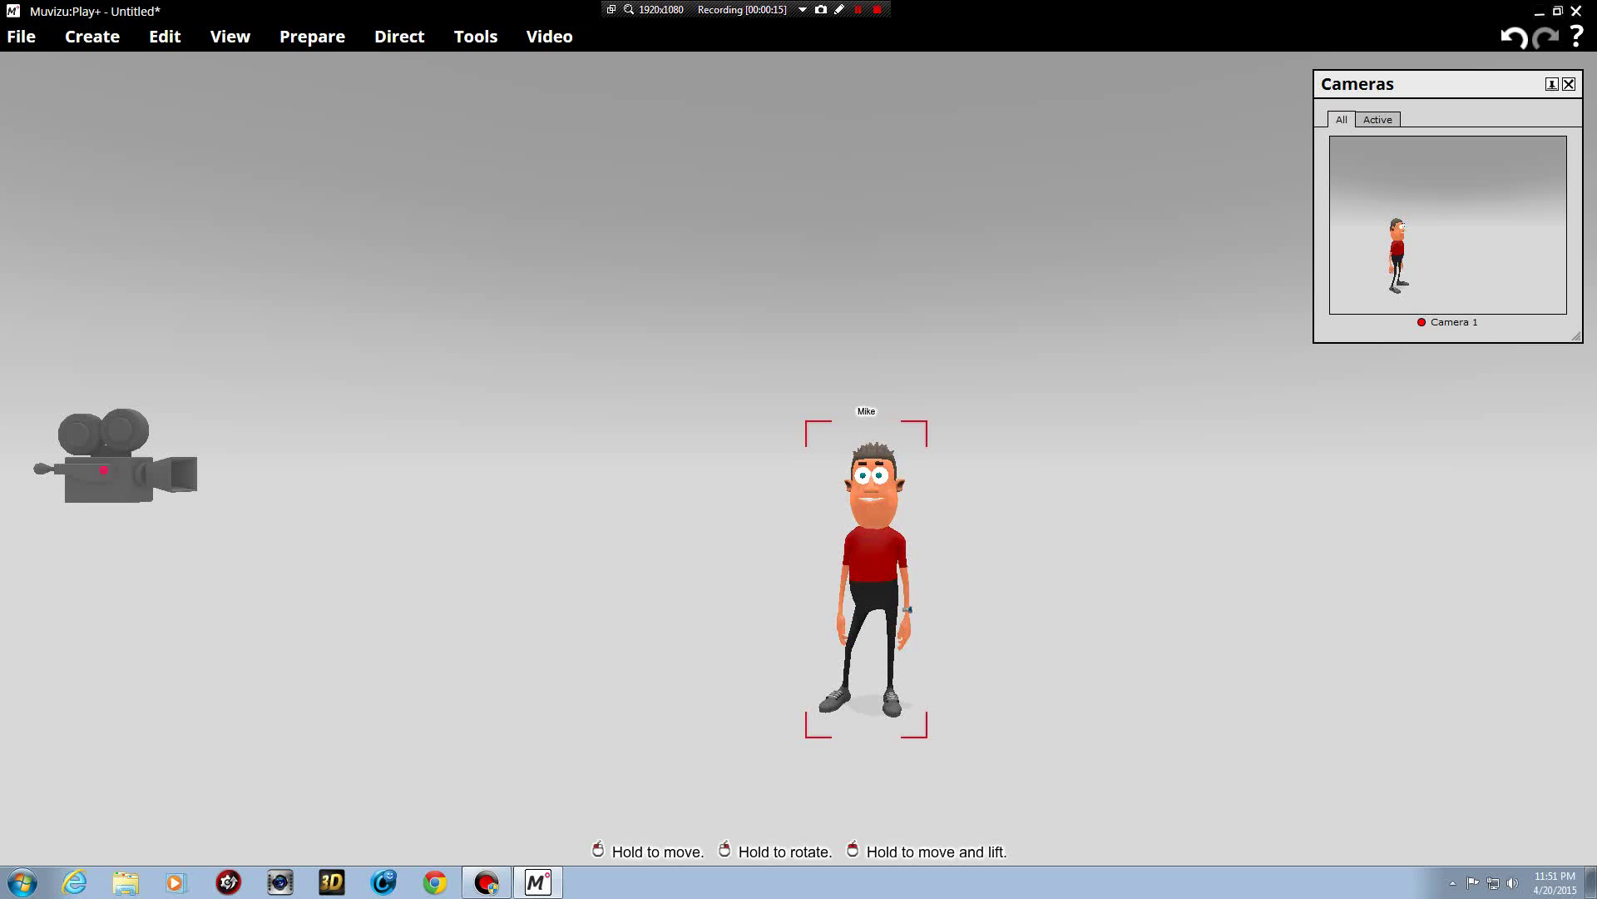
drag(872, 505, 890, 531)
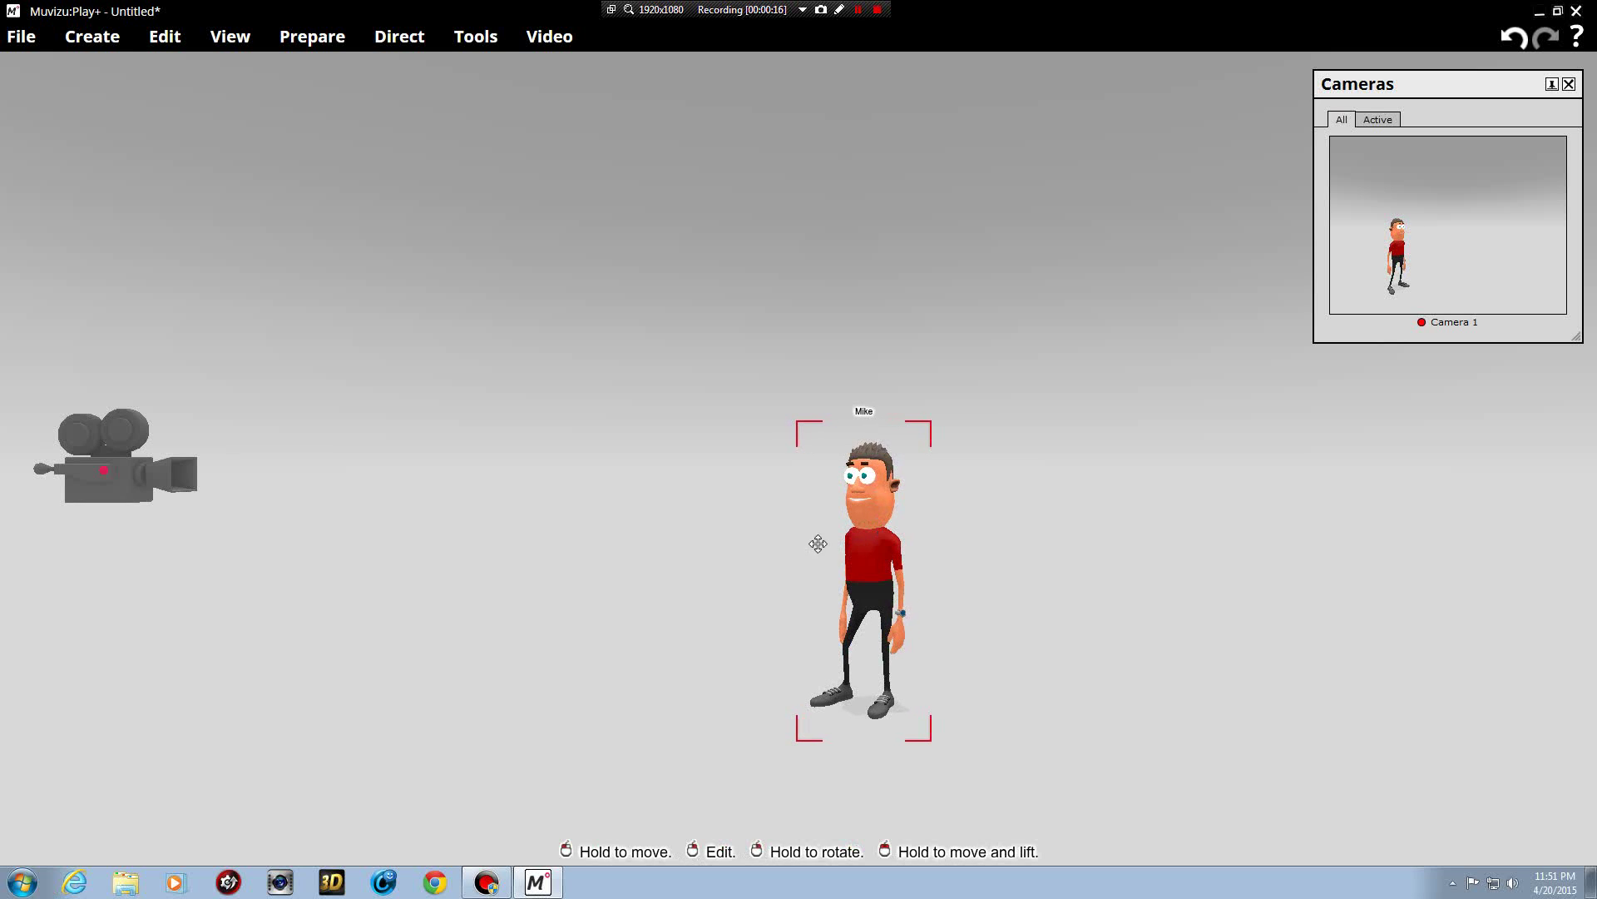
- Direct Mike's character movement at 'Only walk' speed and rewind the timeline to the start
click(401, 36)
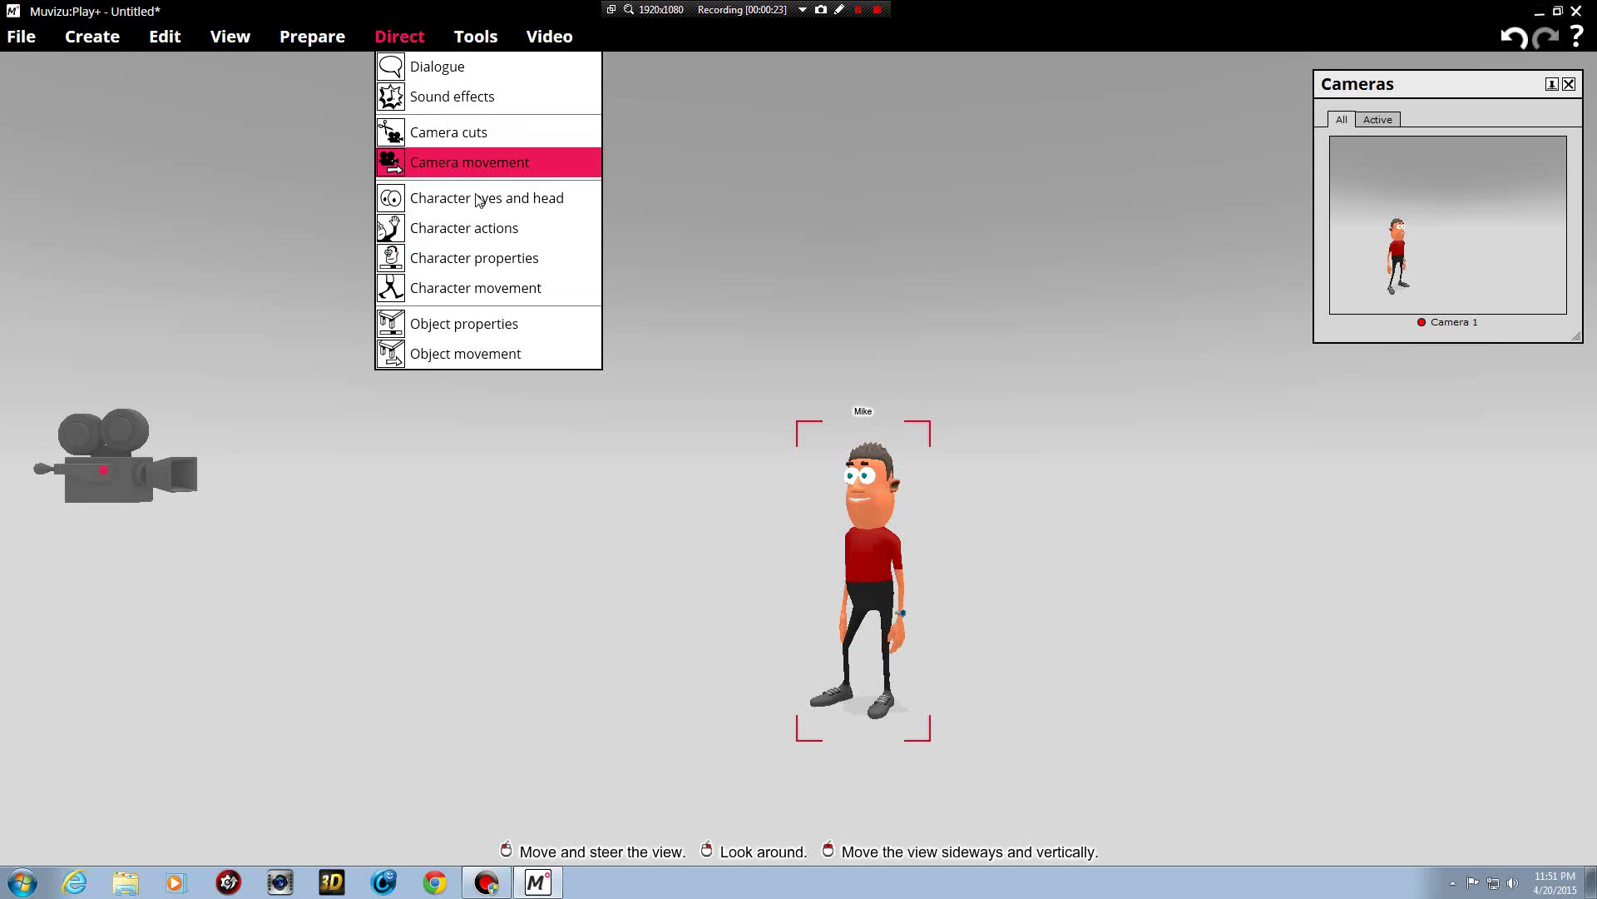
click(478, 289)
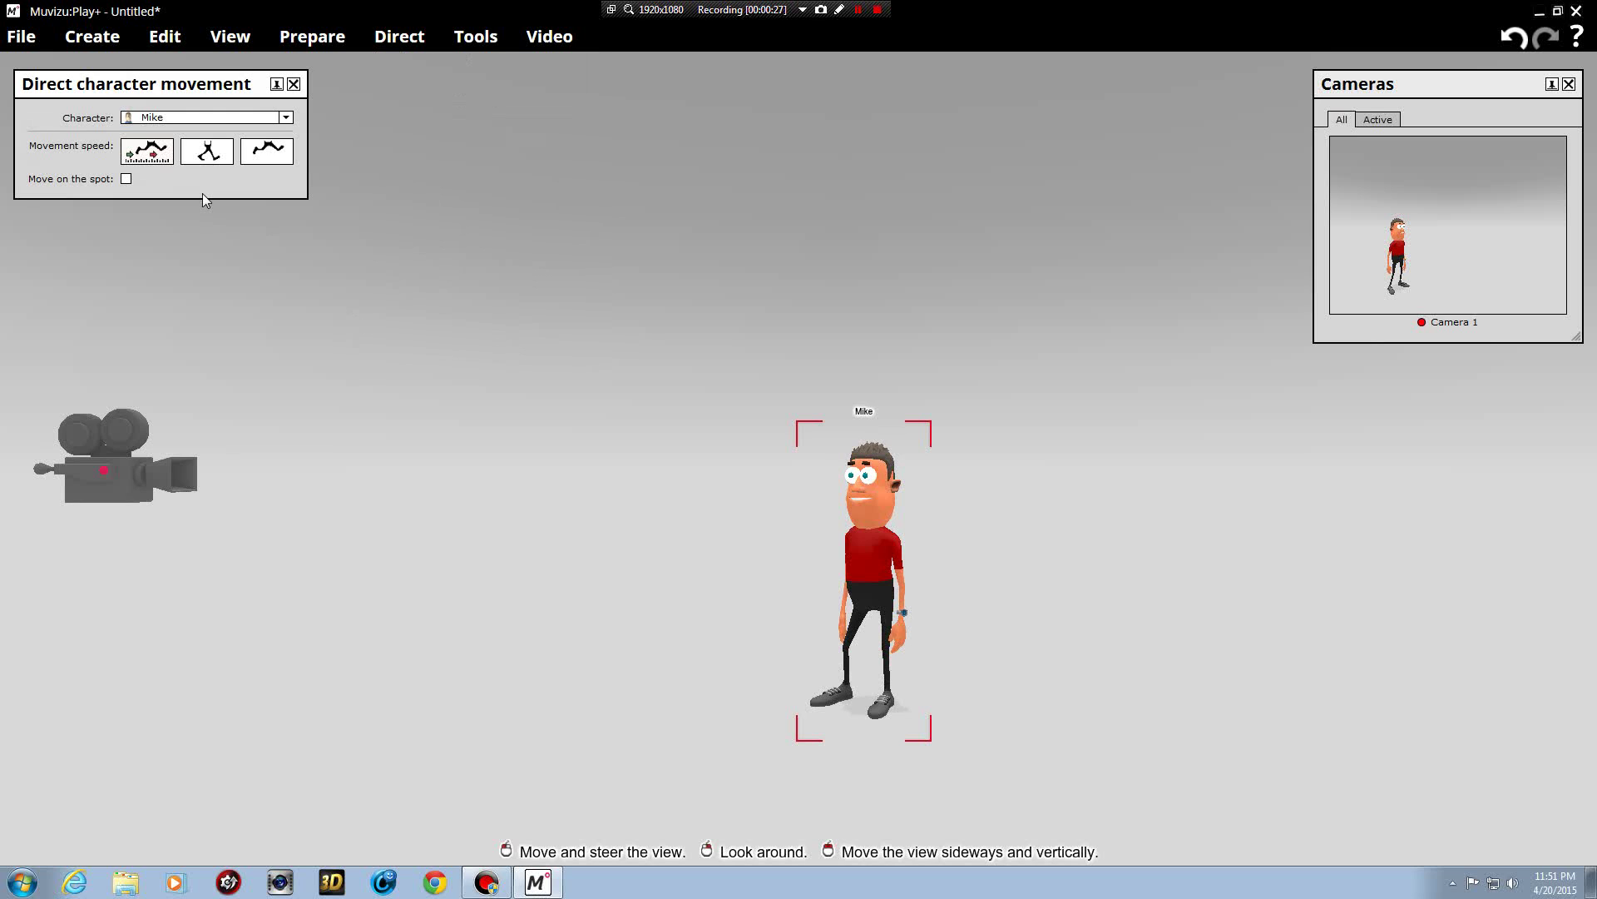
click(148, 150)
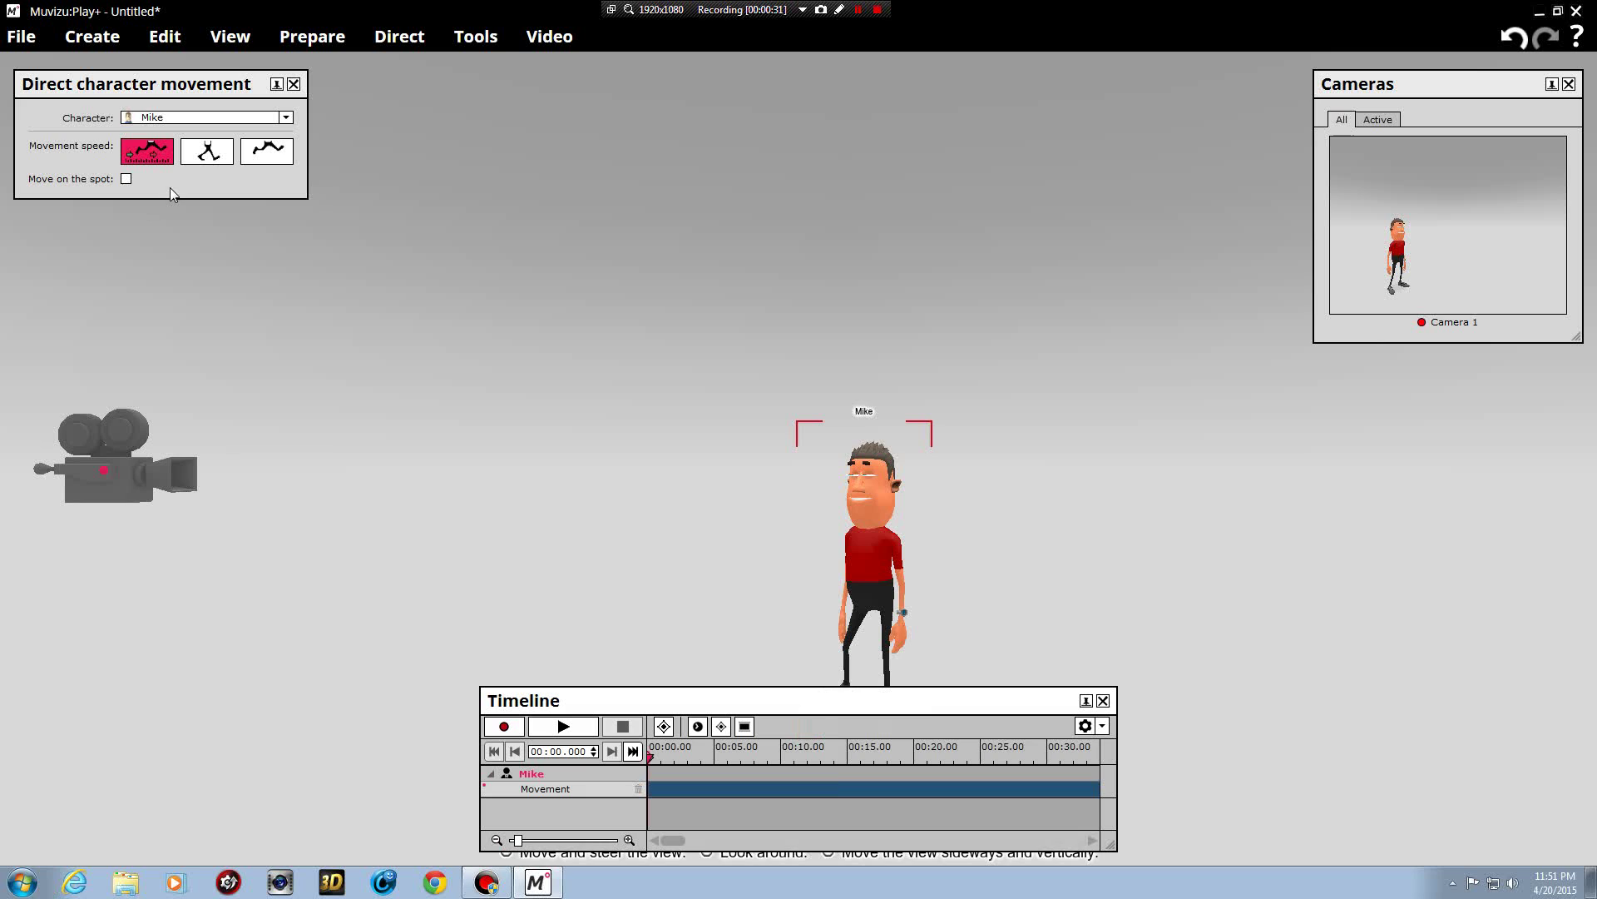
click(209, 152)
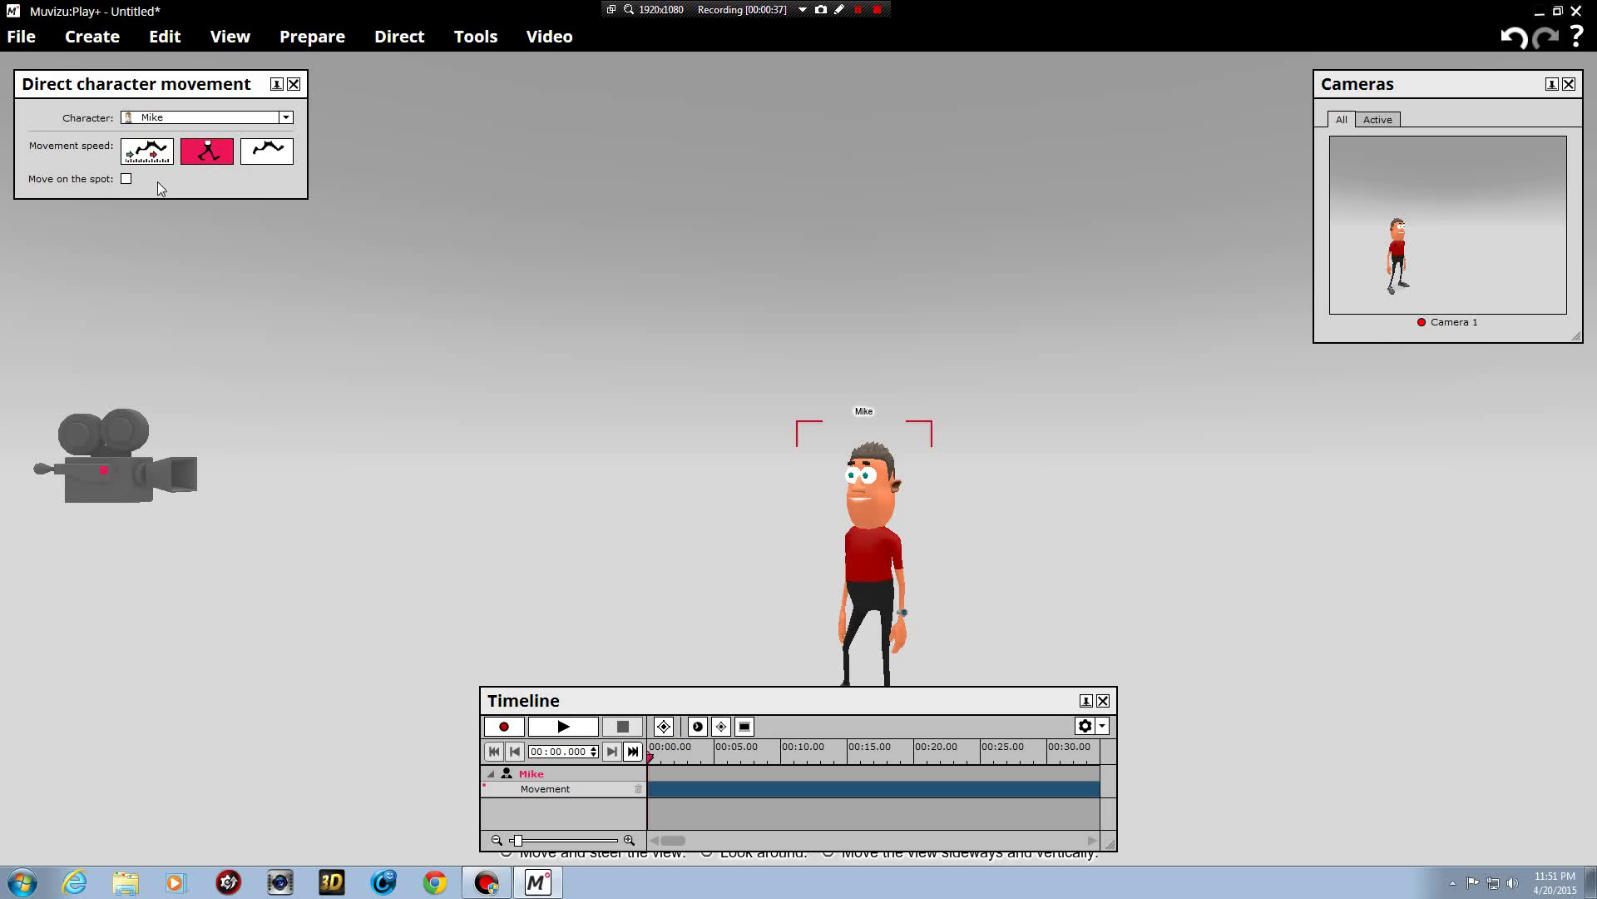
click(496, 751)
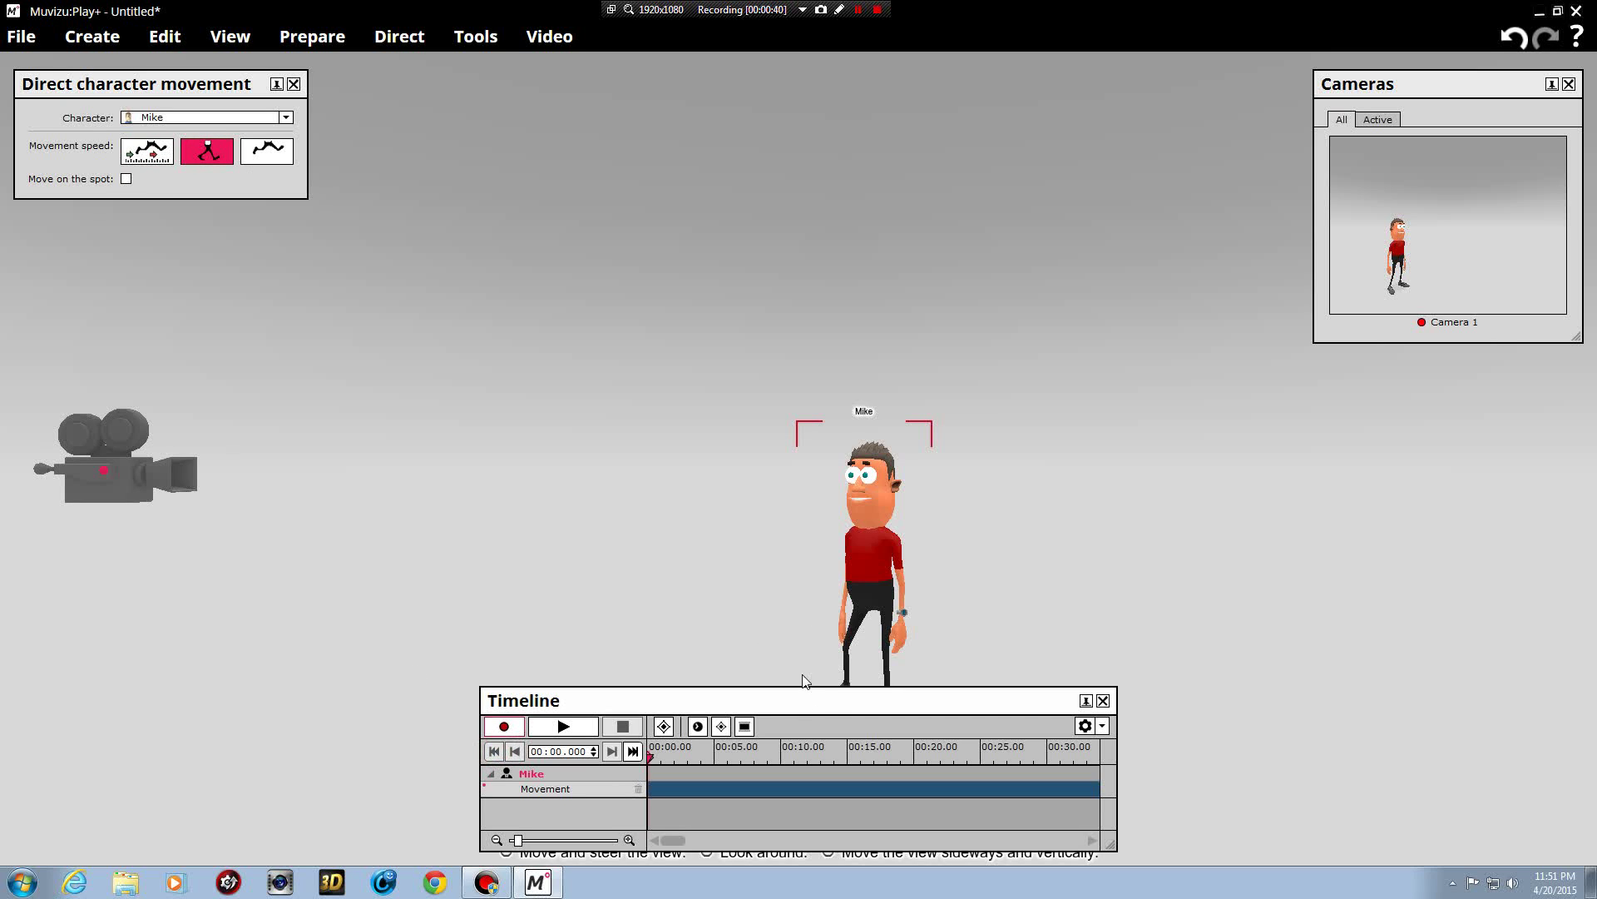
- Move the Timeline panel to the lower right so Mike's feet show, and turn him sideways
mouse_move(808, 702)
mouse_down()
mouse_move(872, 807)
mouse_move(863, 700)
mouse_up()
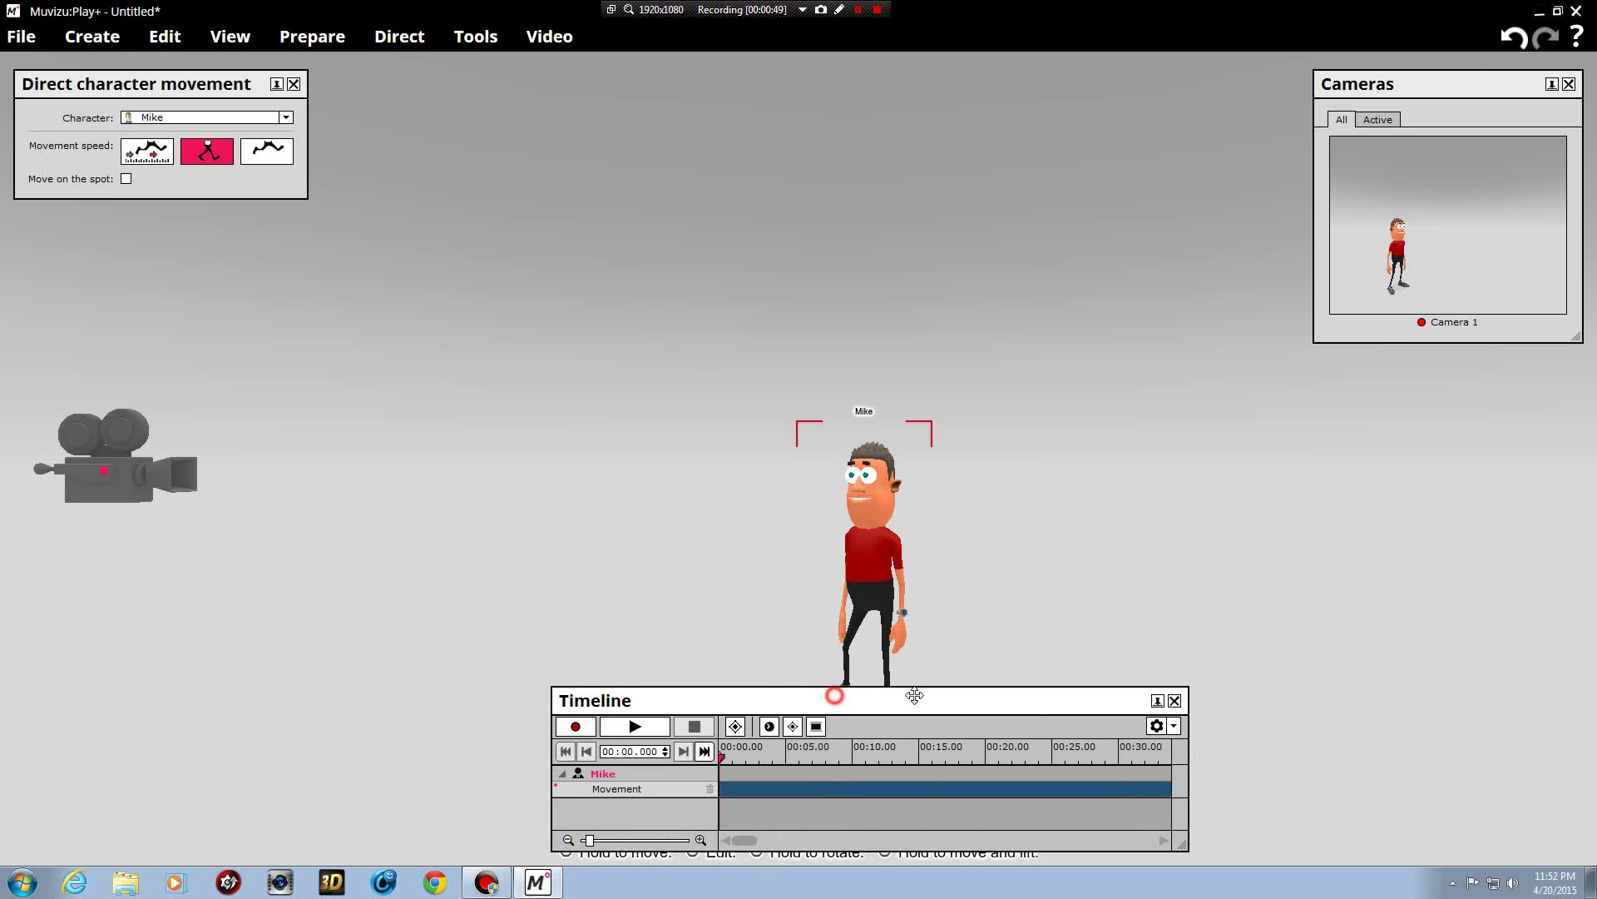
drag(850, 699, 1248, 659)
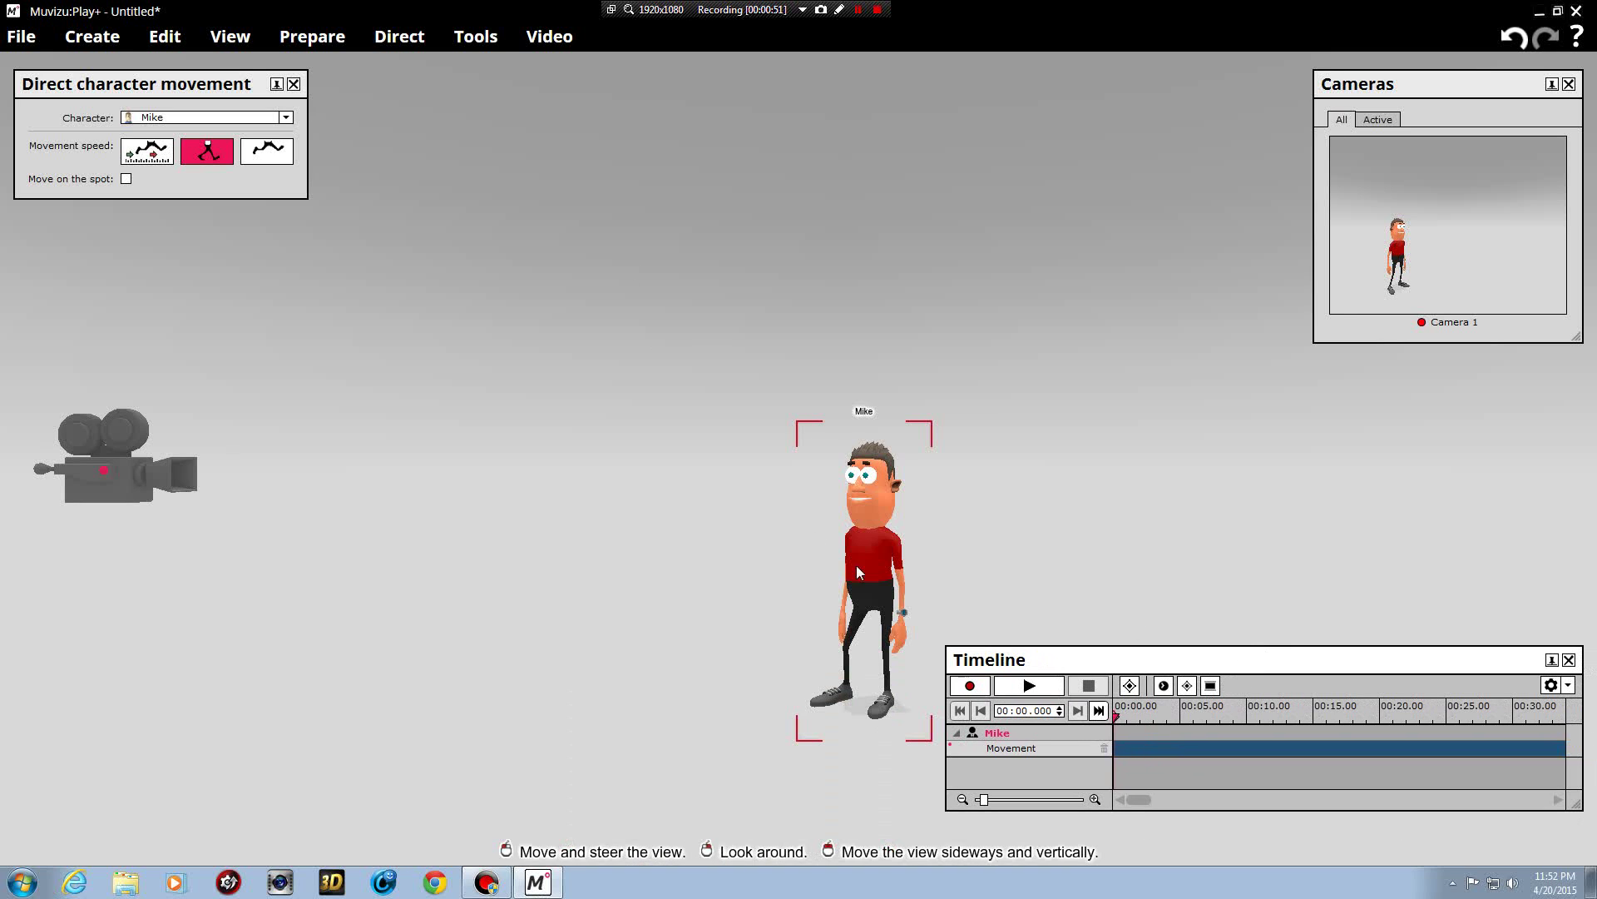
drag(859, 571, 873, 574)
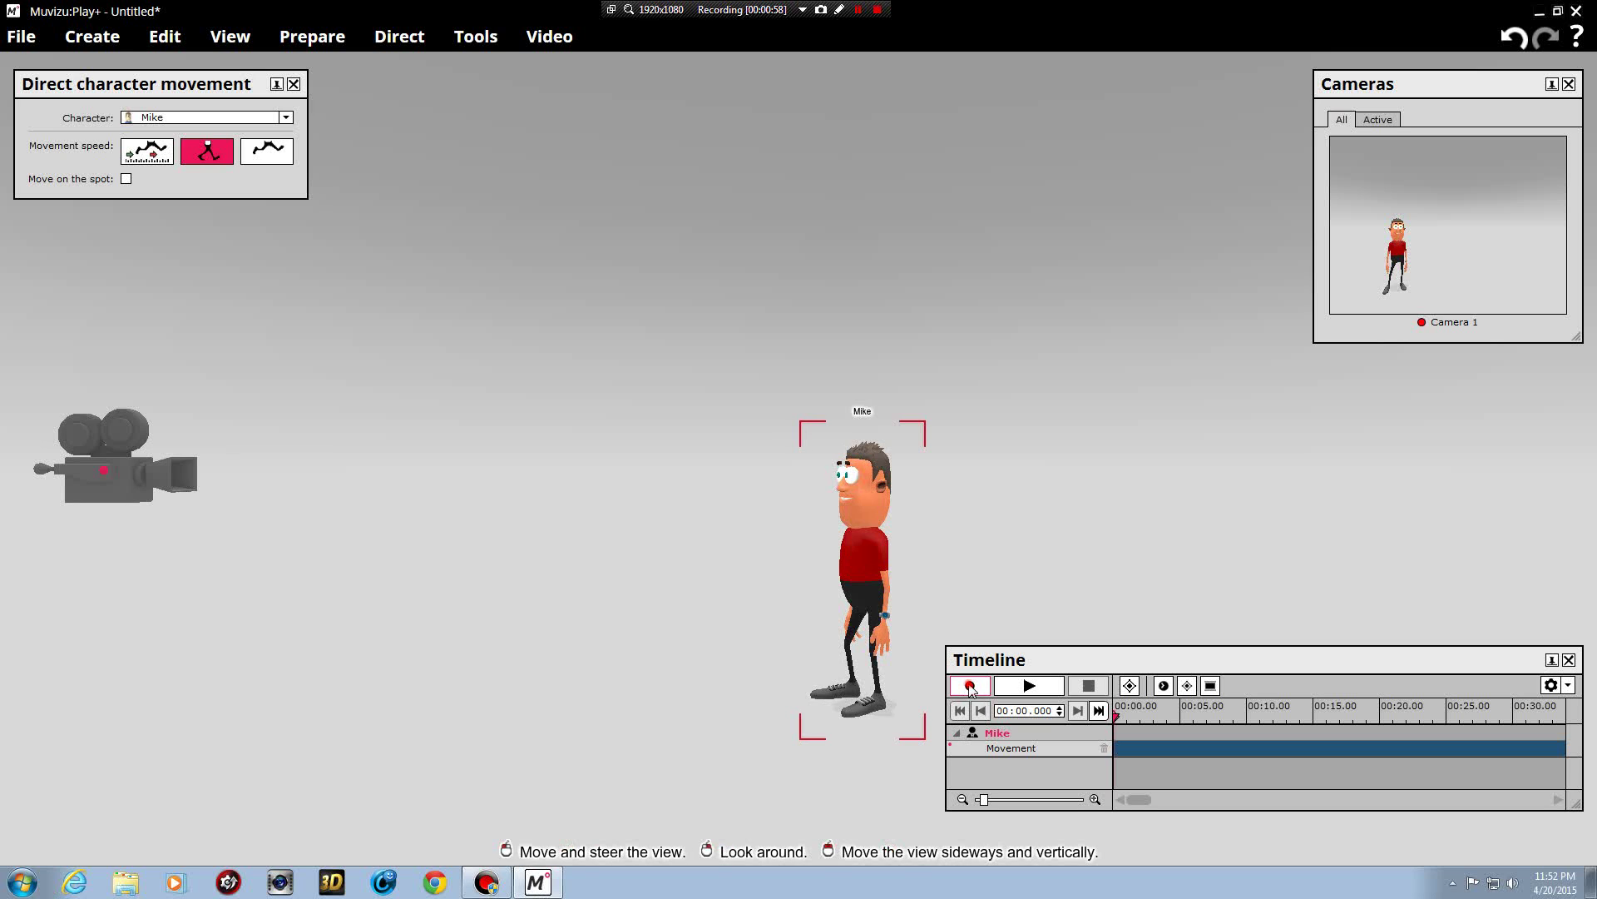
- Record a live take of Mike walking, turning and heading to several spots around the set
click(970, 685)
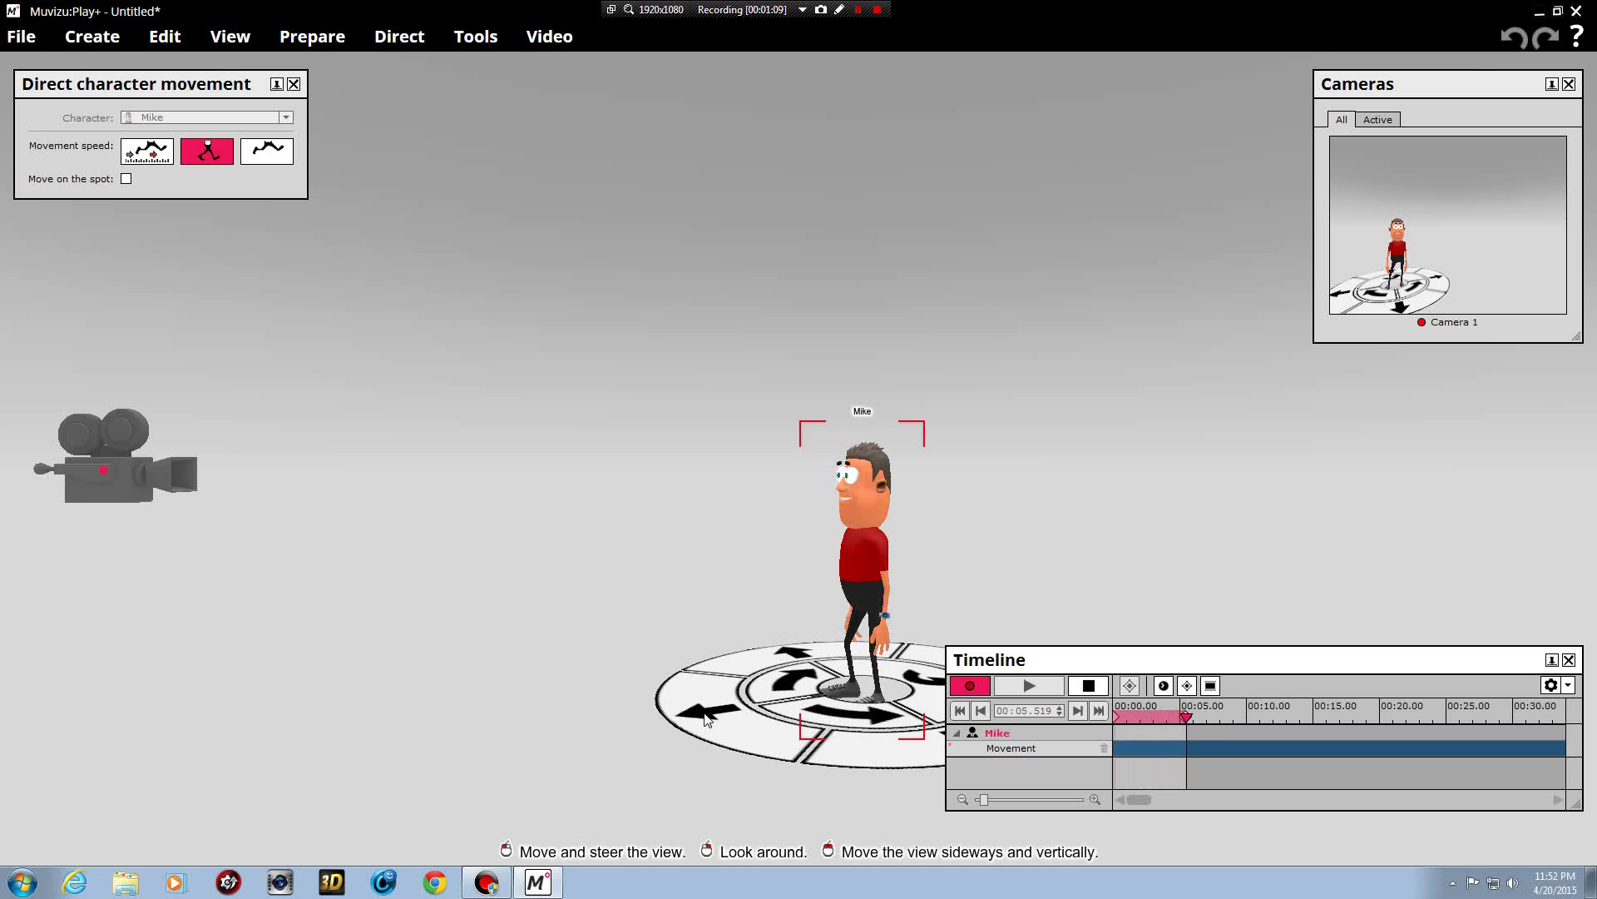
mouse_move(706, 714)
mouse_down()
mouse_move(792, 676)
mouse_move(420, 680)
mouse_up()
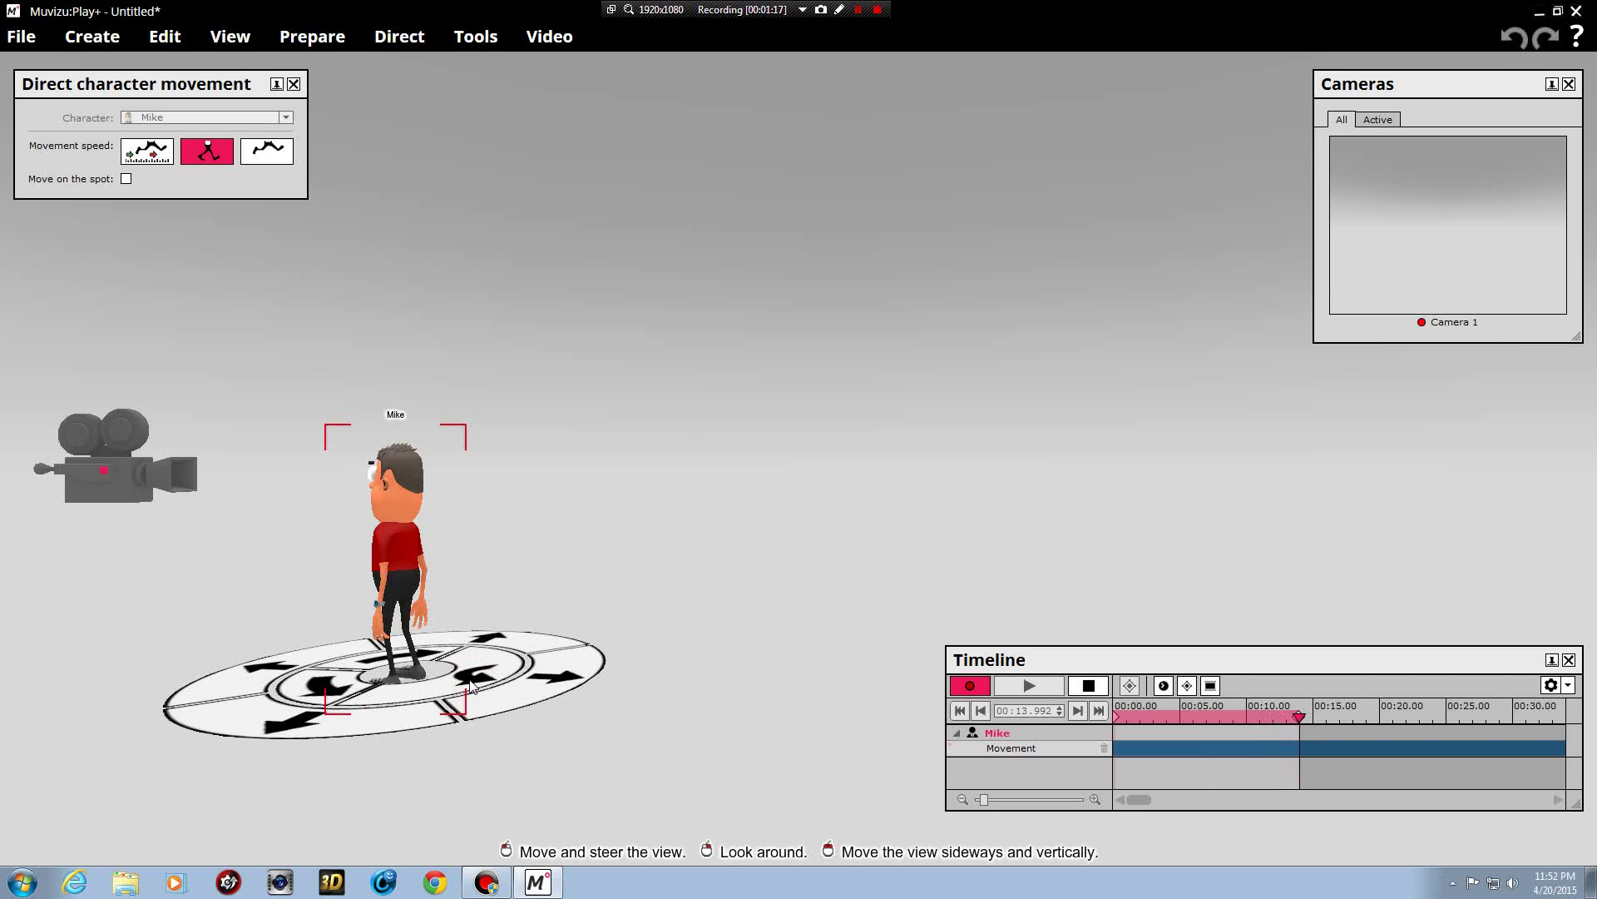
click(471, 684)
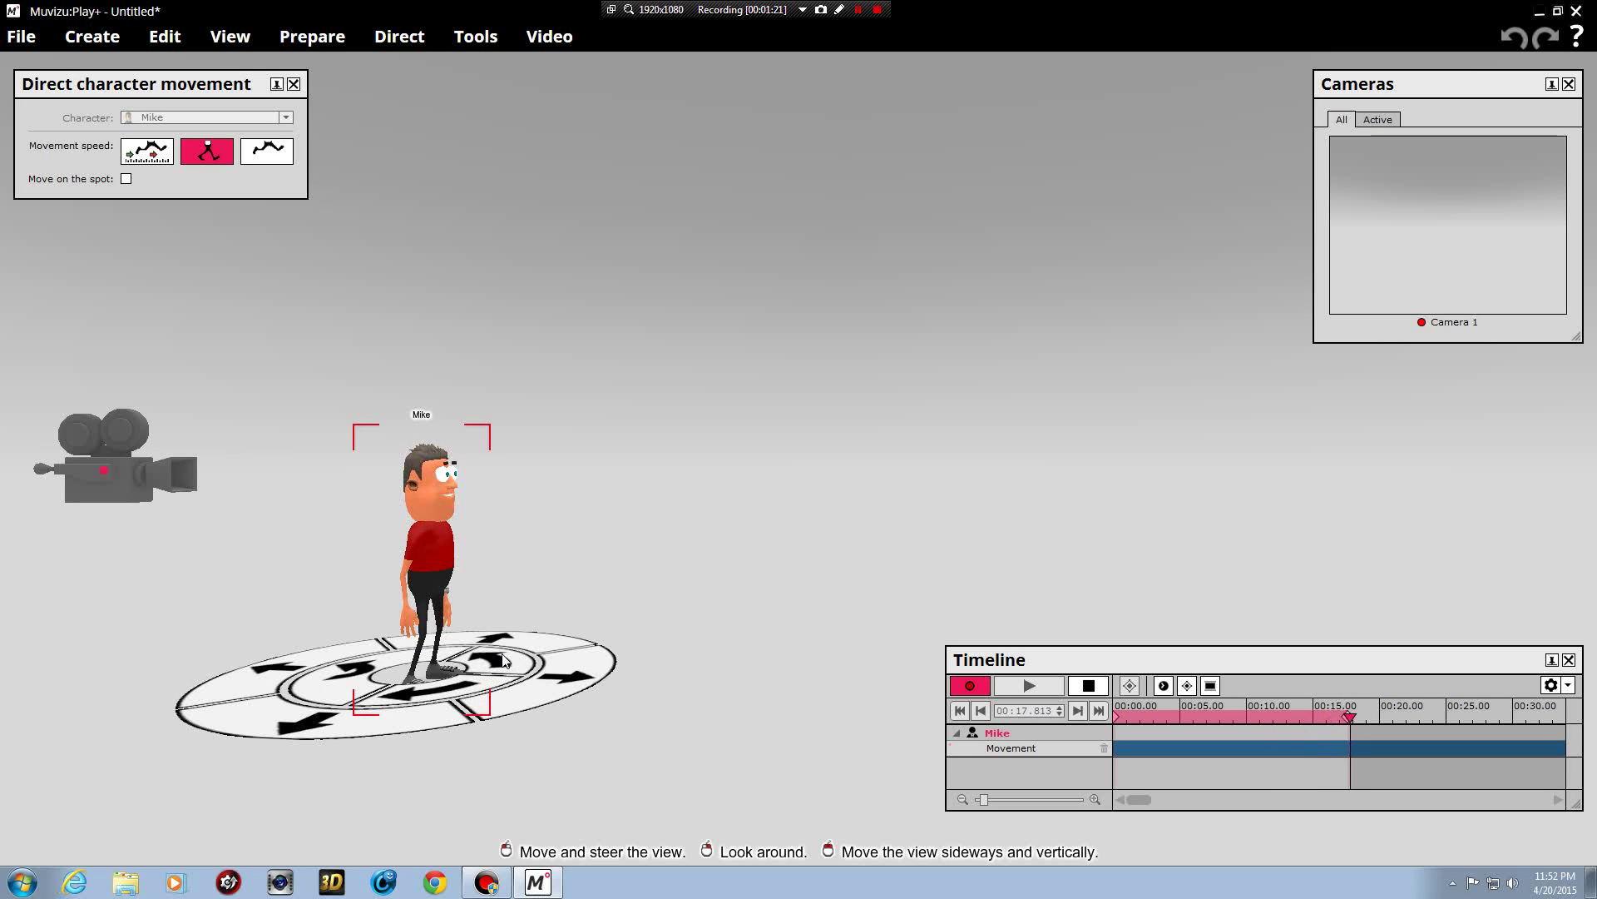
click(352, 678)
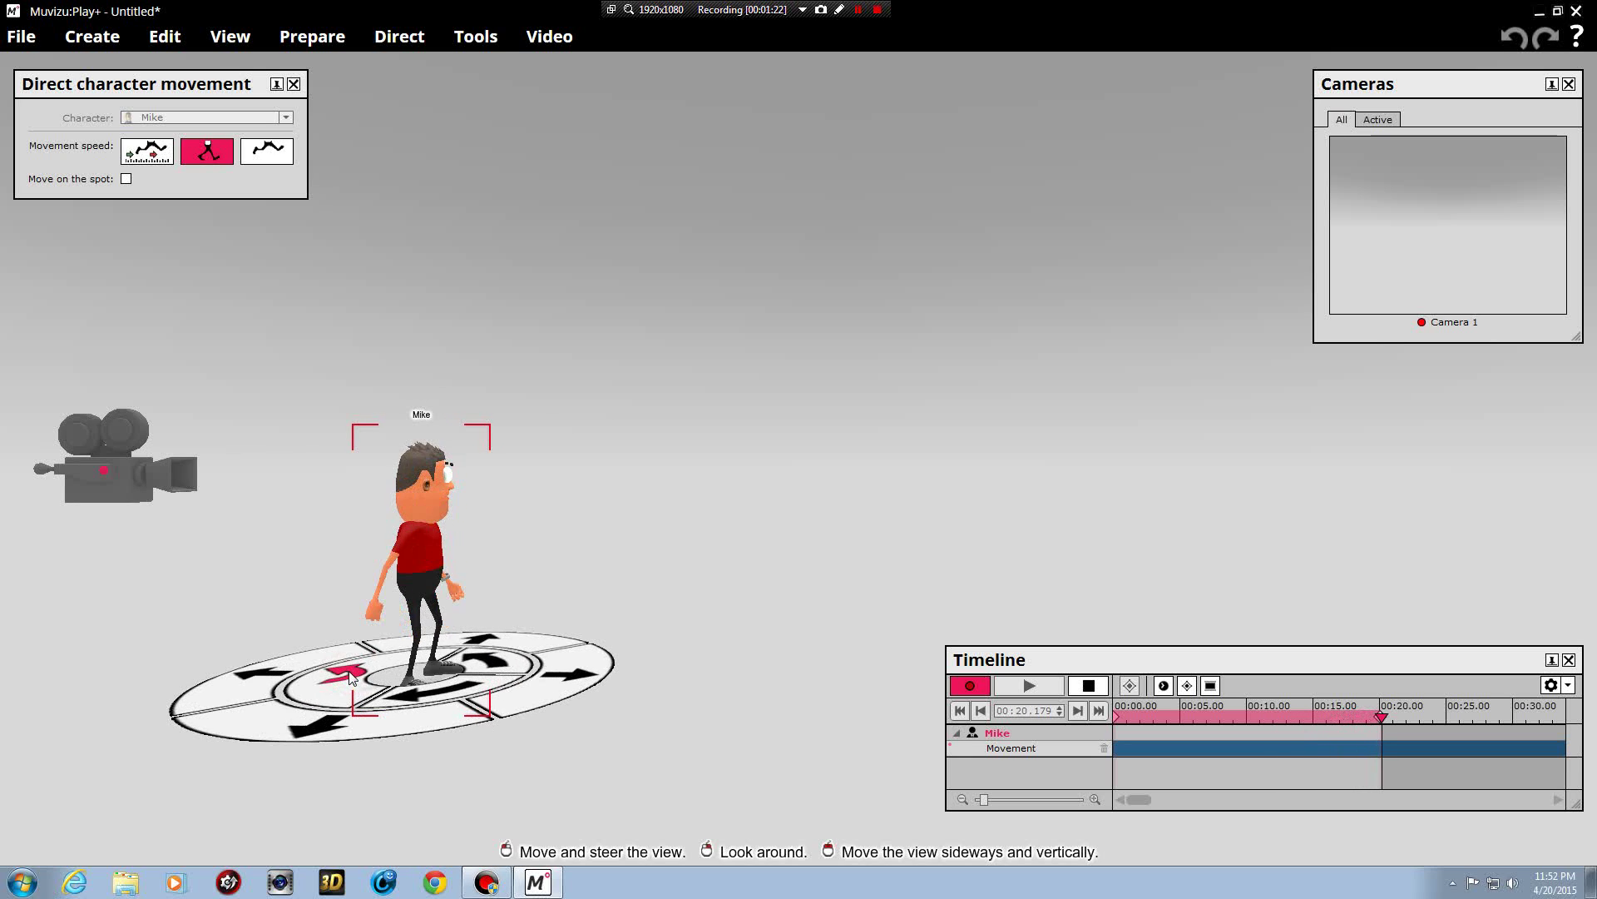
click(488, 669)
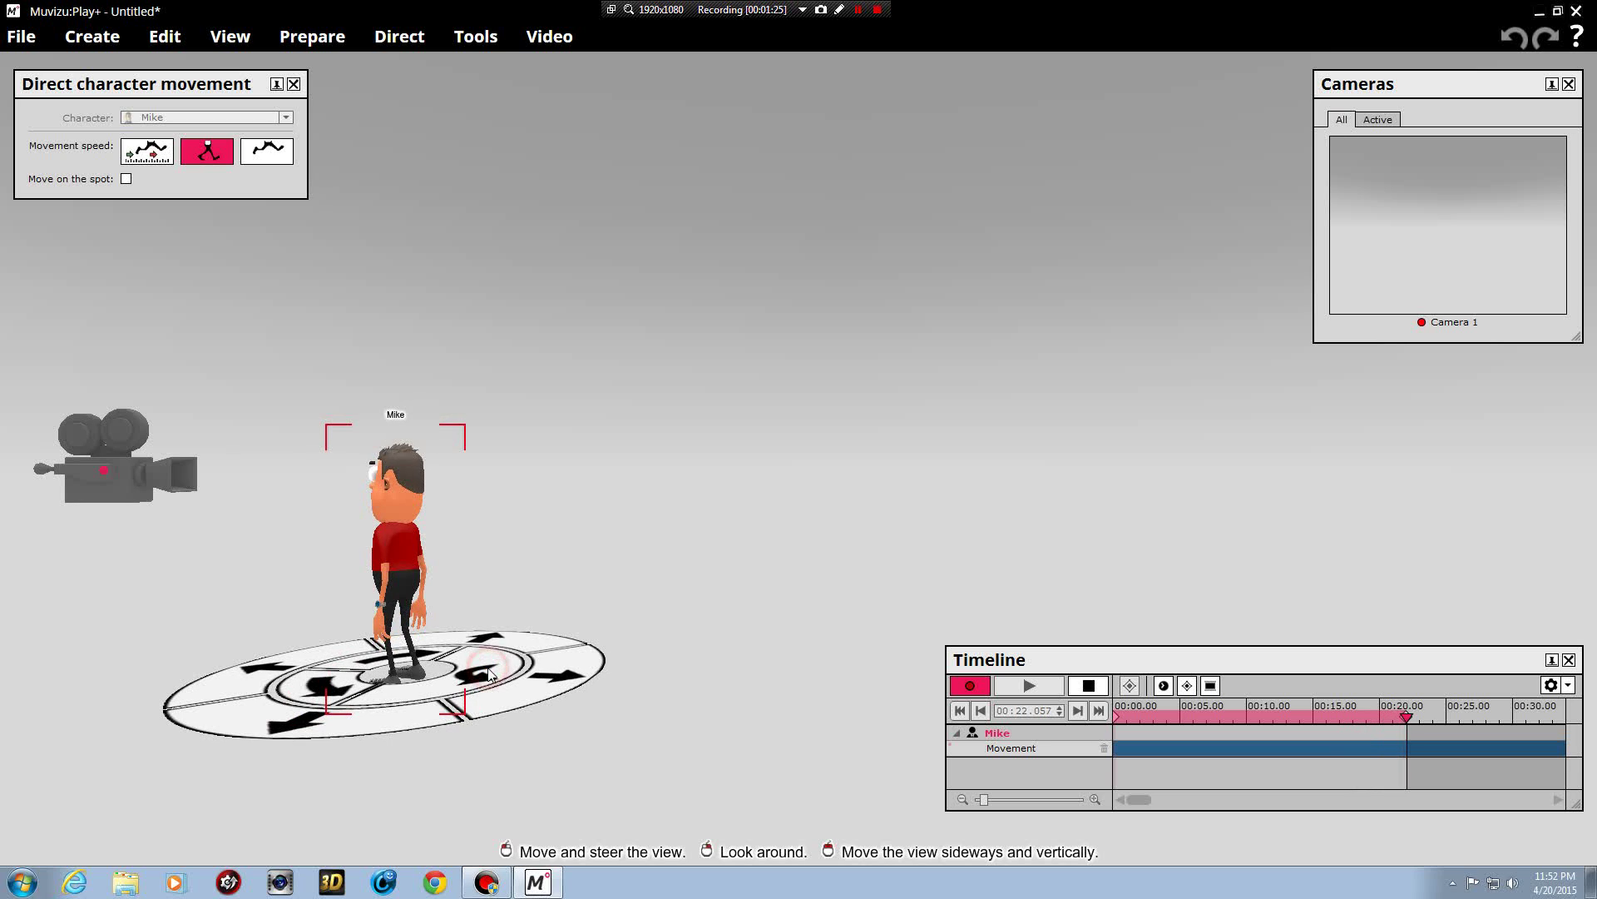
click(565, 684)
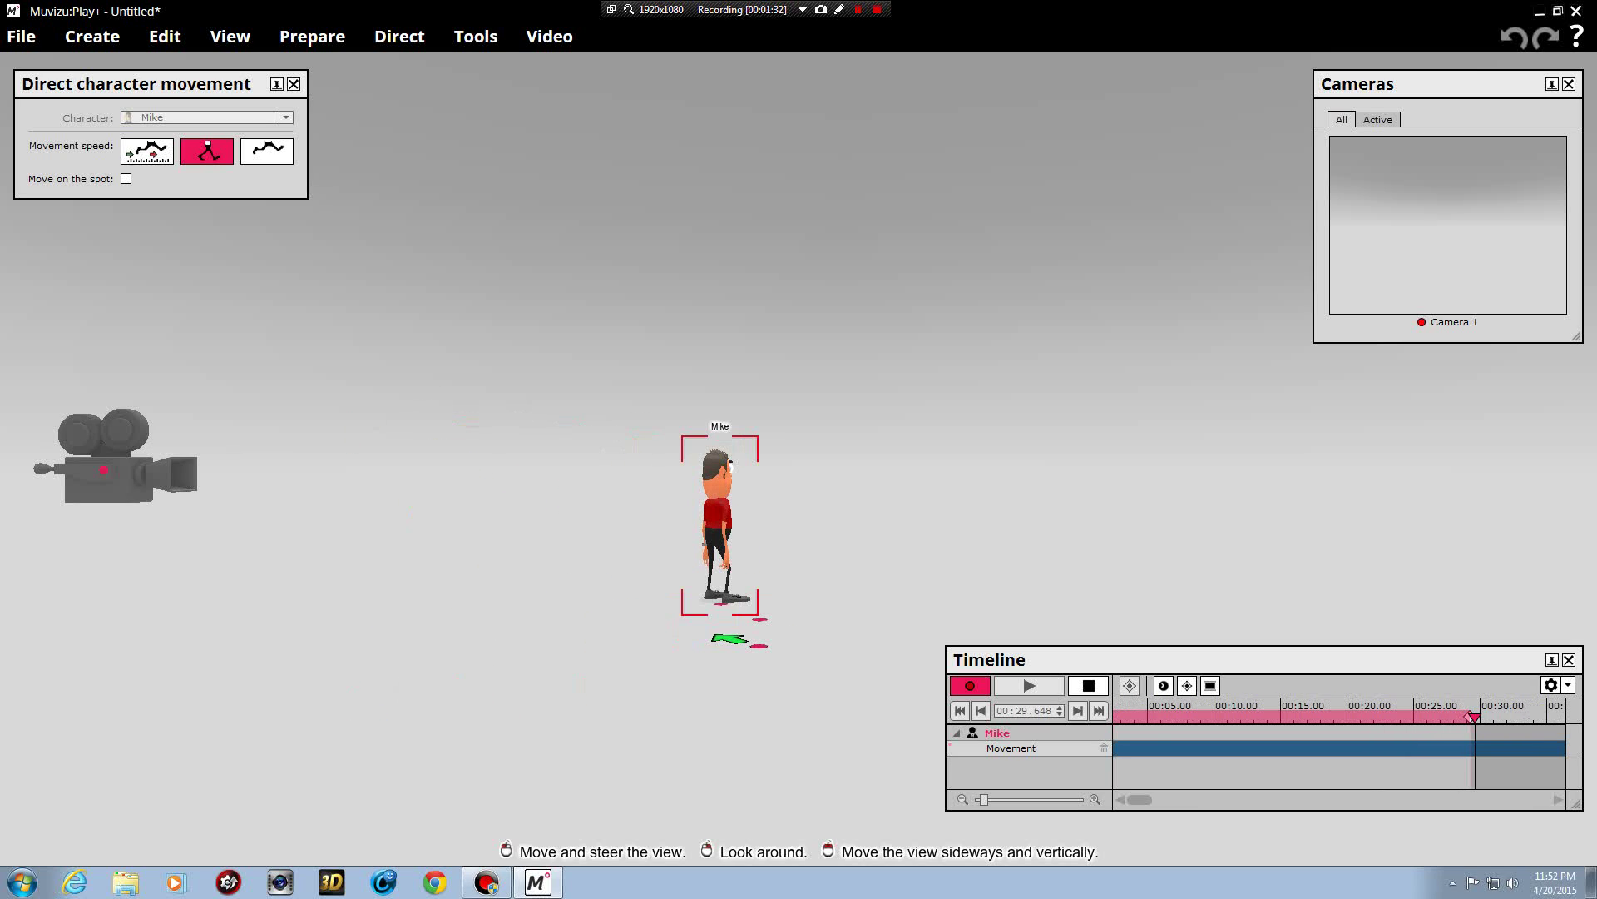
click(549, 671)
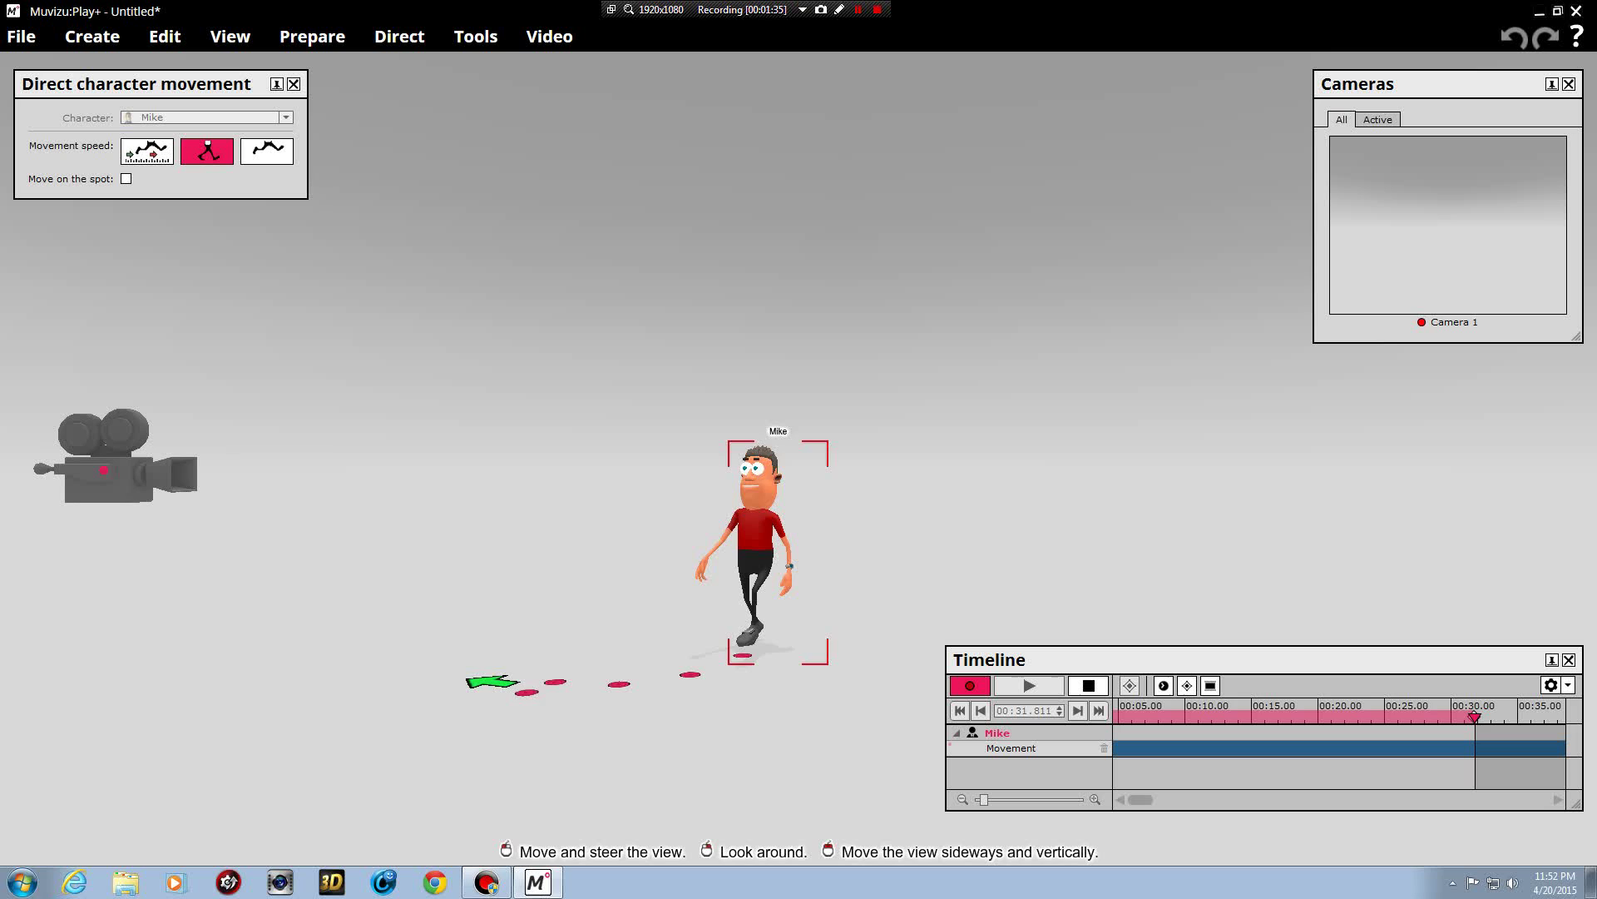
click(699, 709)
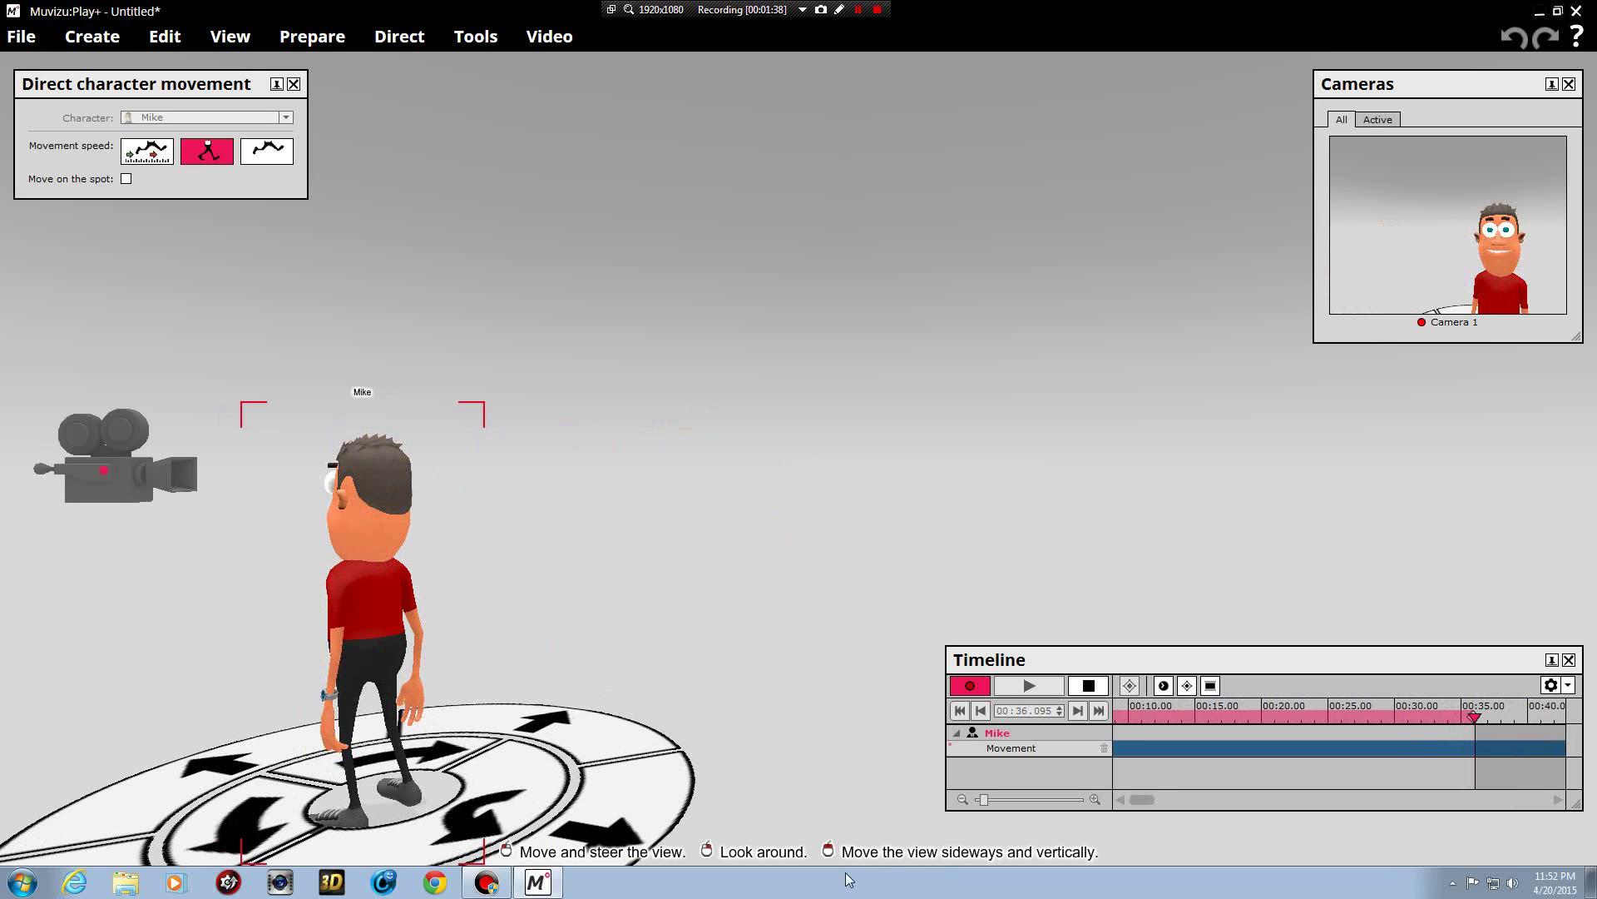
click(557, 726)
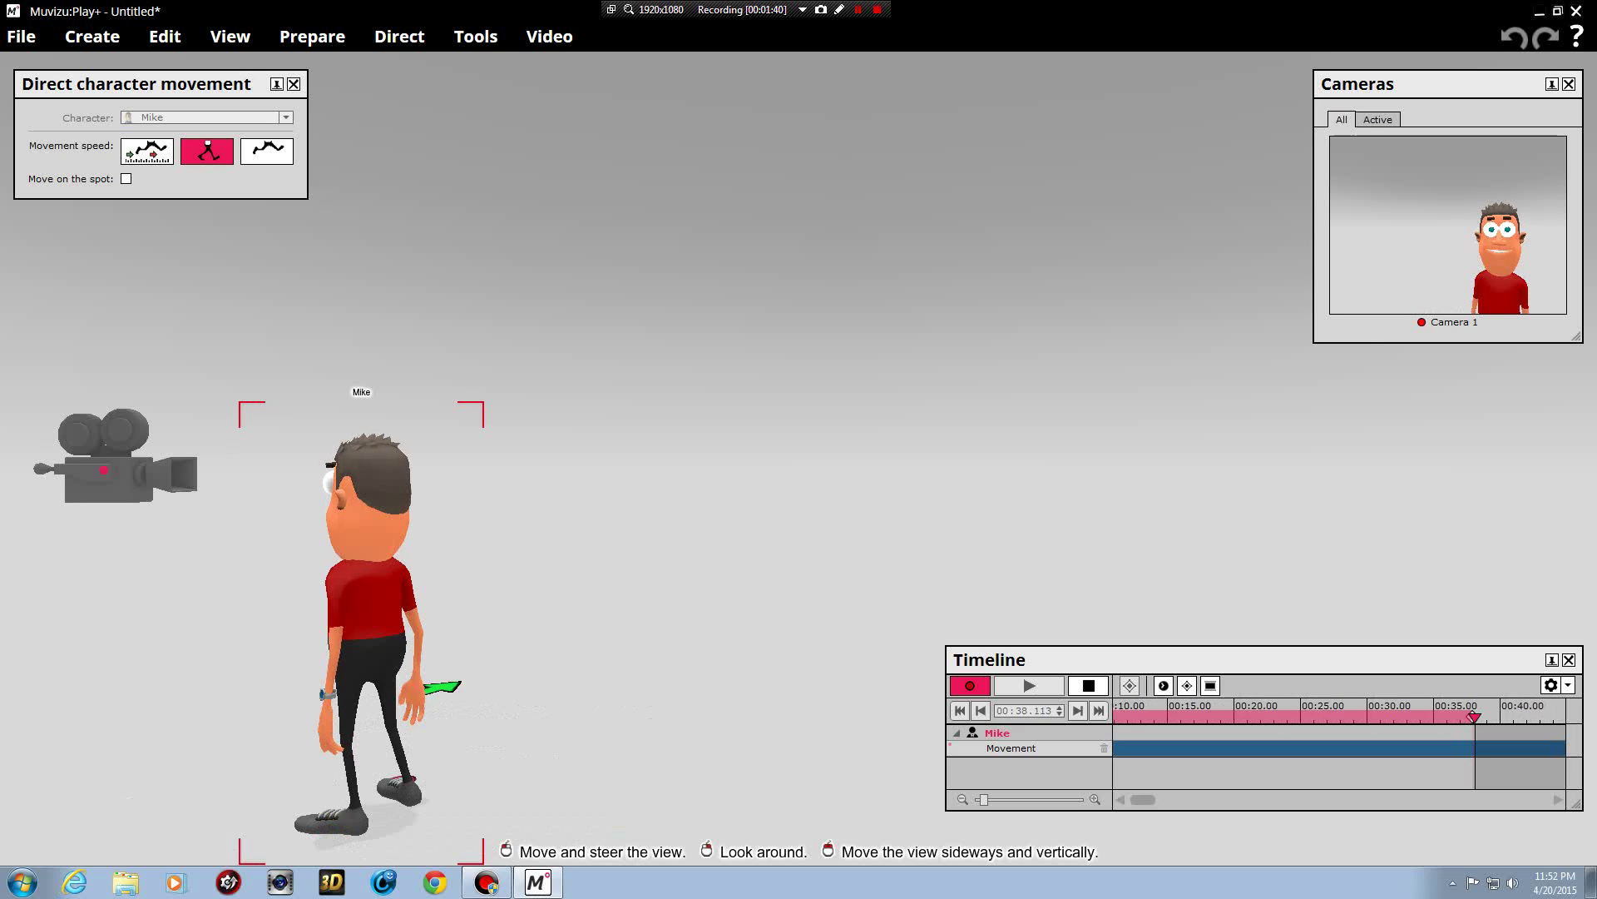
click(618, 649)
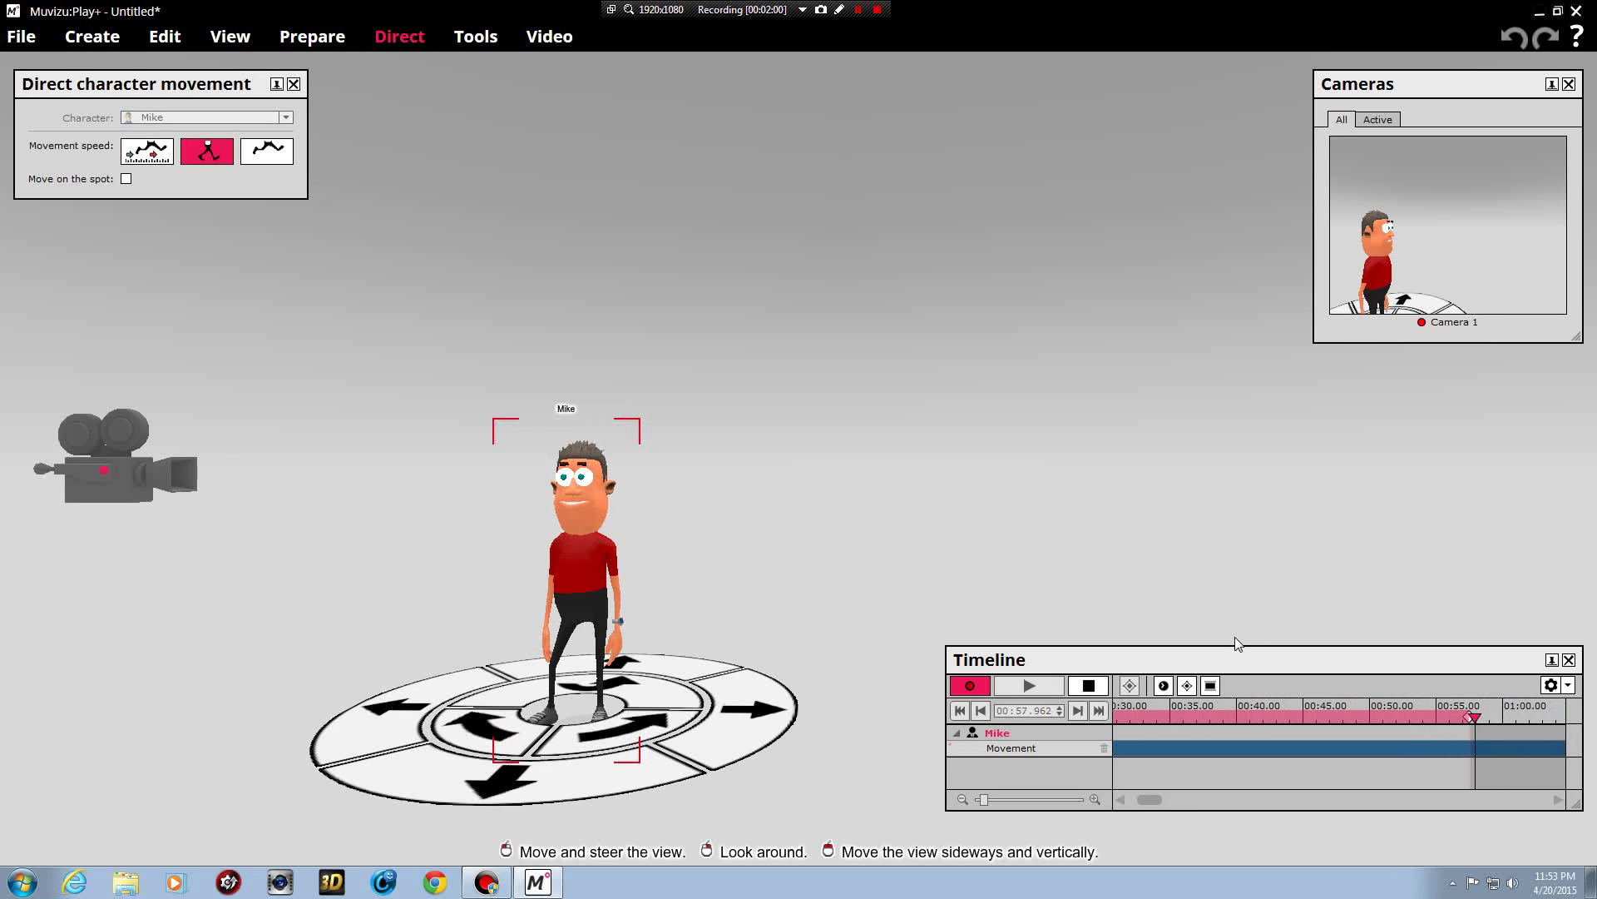
- Stop recording, undo Mike's recorded walk, and close the character movement tools
click(1090, 686)
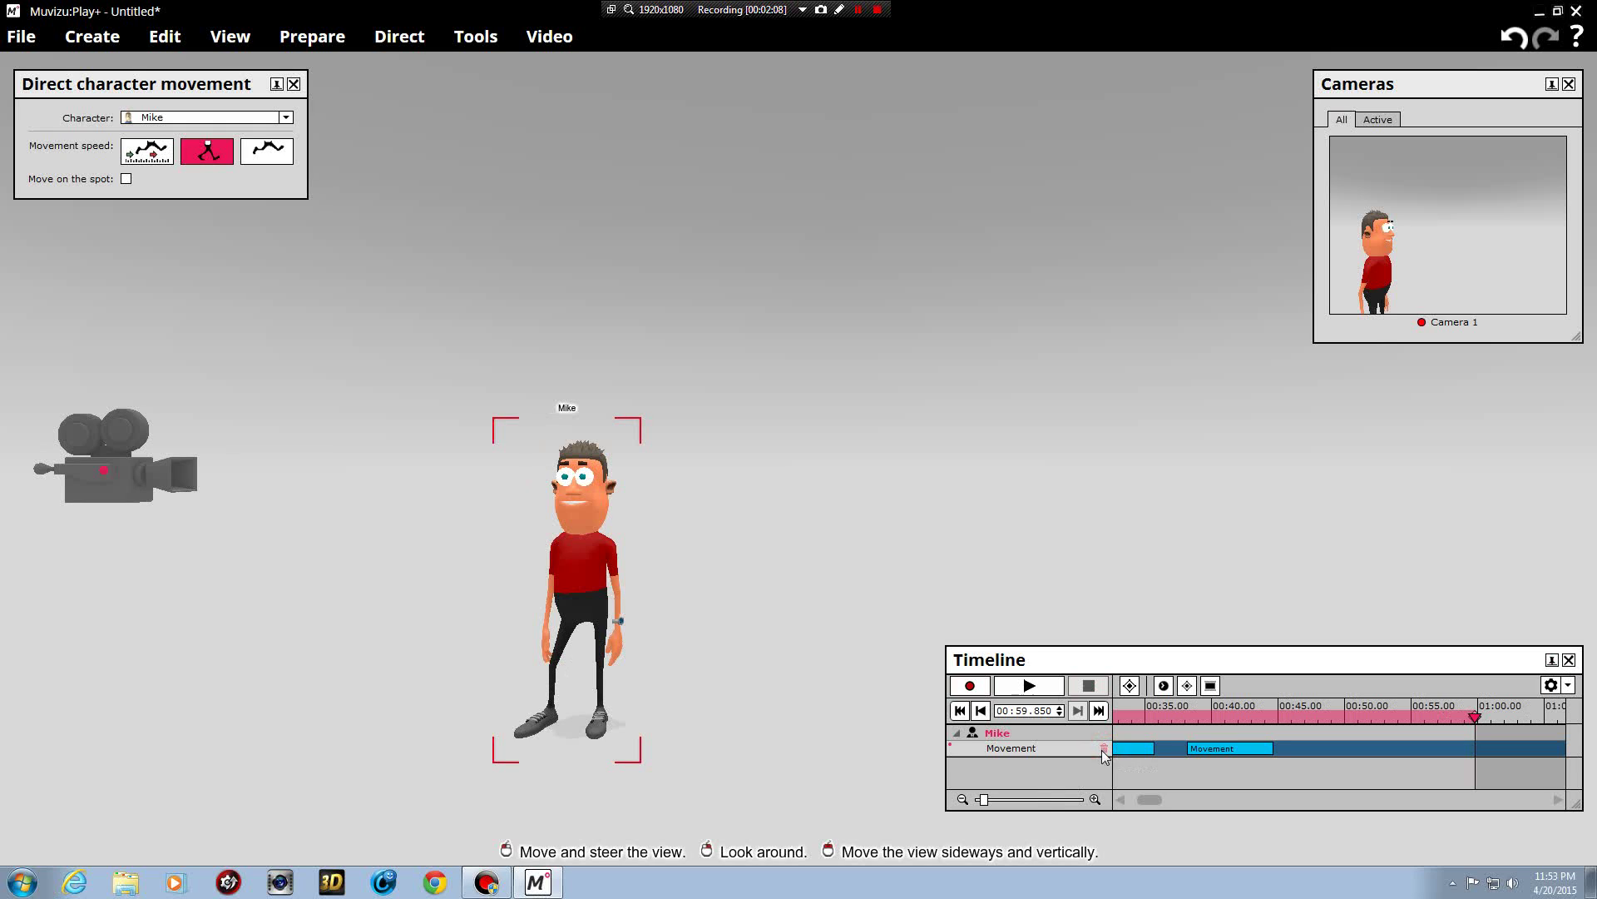
key(ctrl+z)
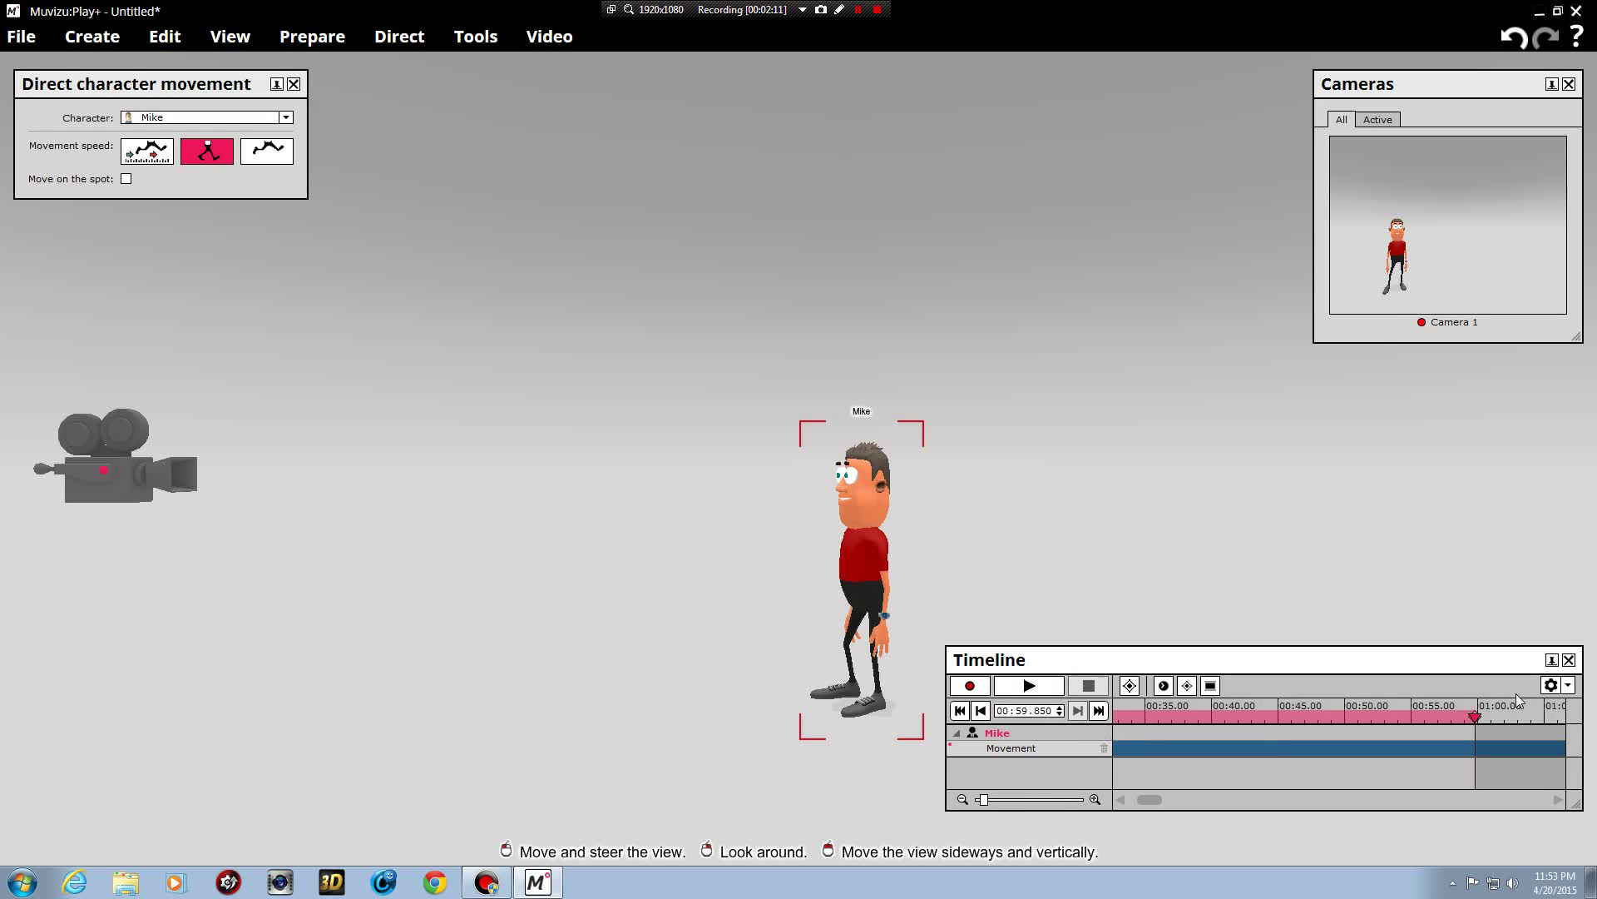
key(Escape)
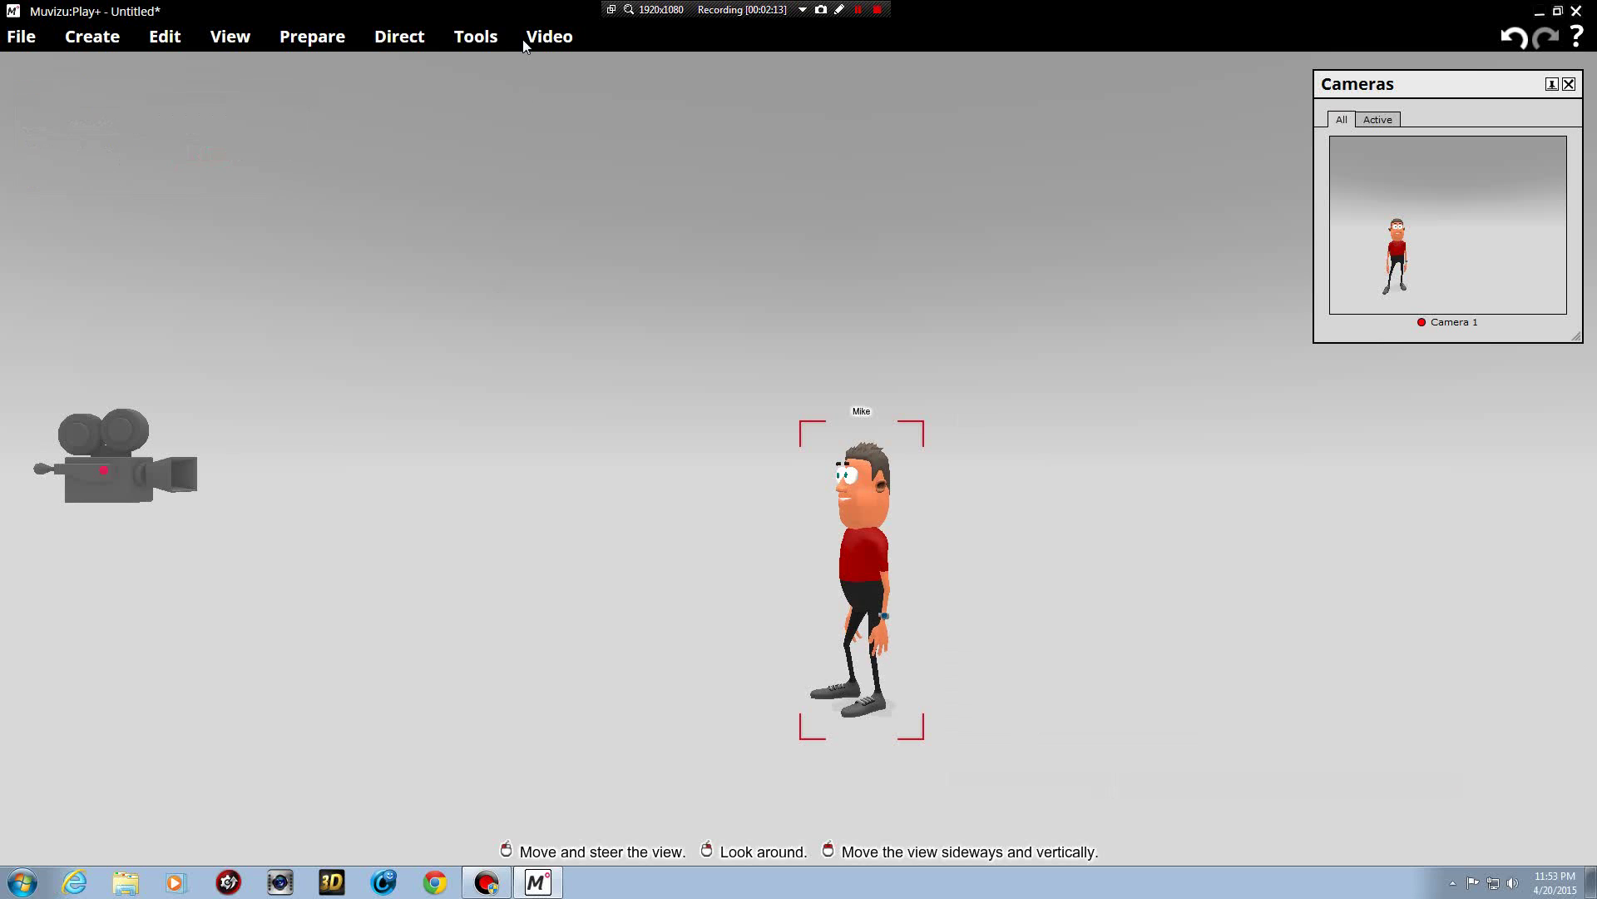
- Switch to directing camera movement, rewind the timeline and start recording
click(400, 36)
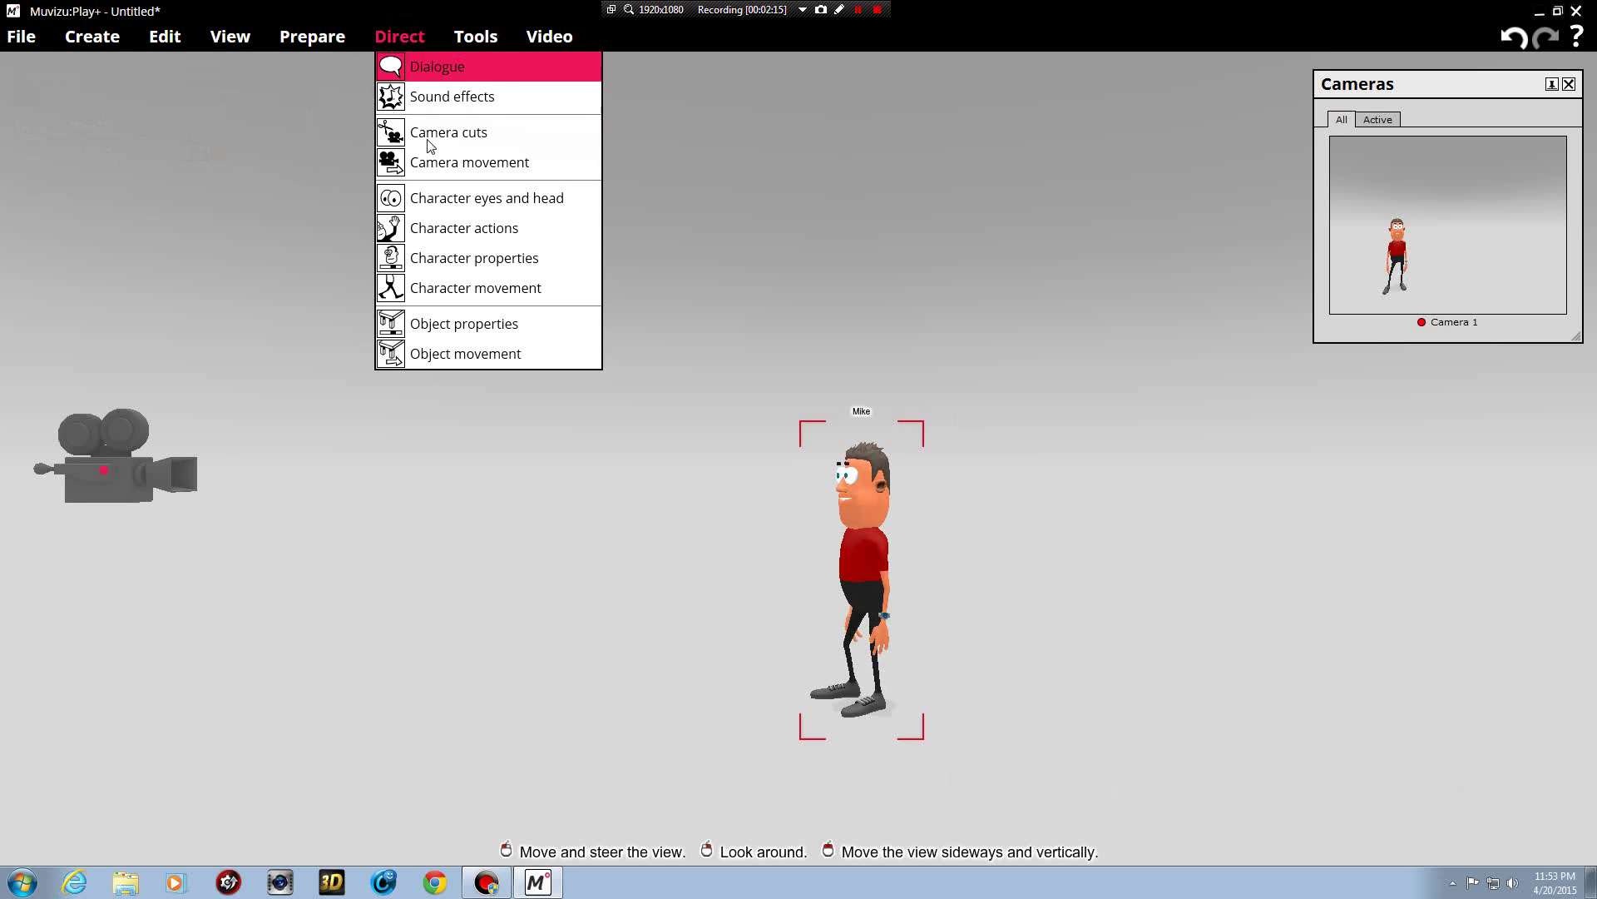
click(443, 161)
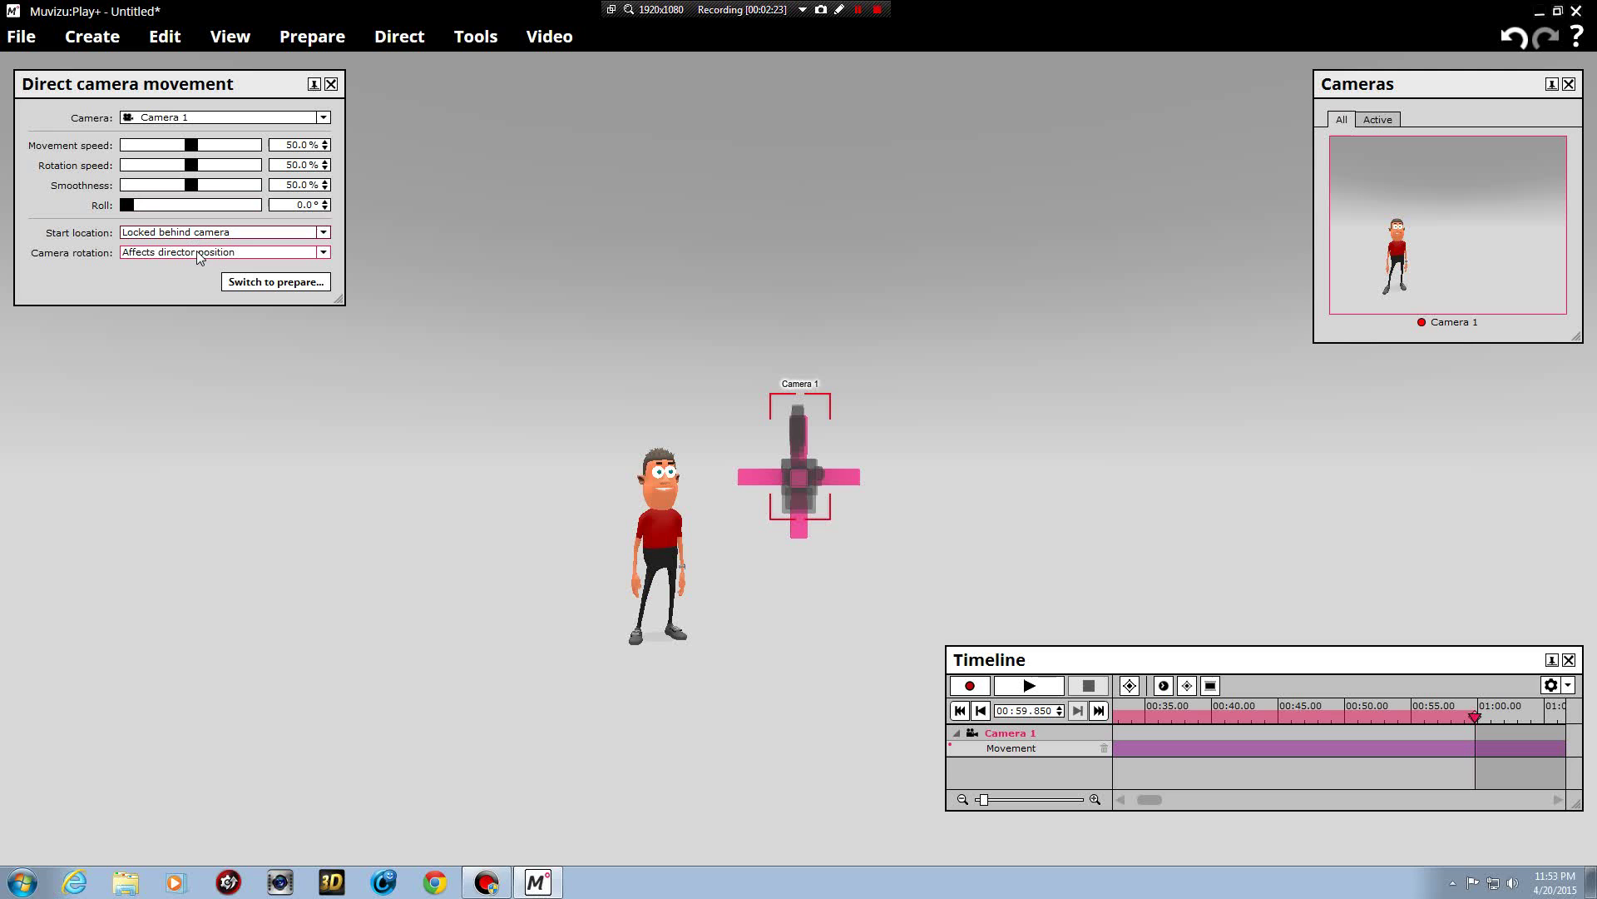
click(960, 711)
click(972, 687)
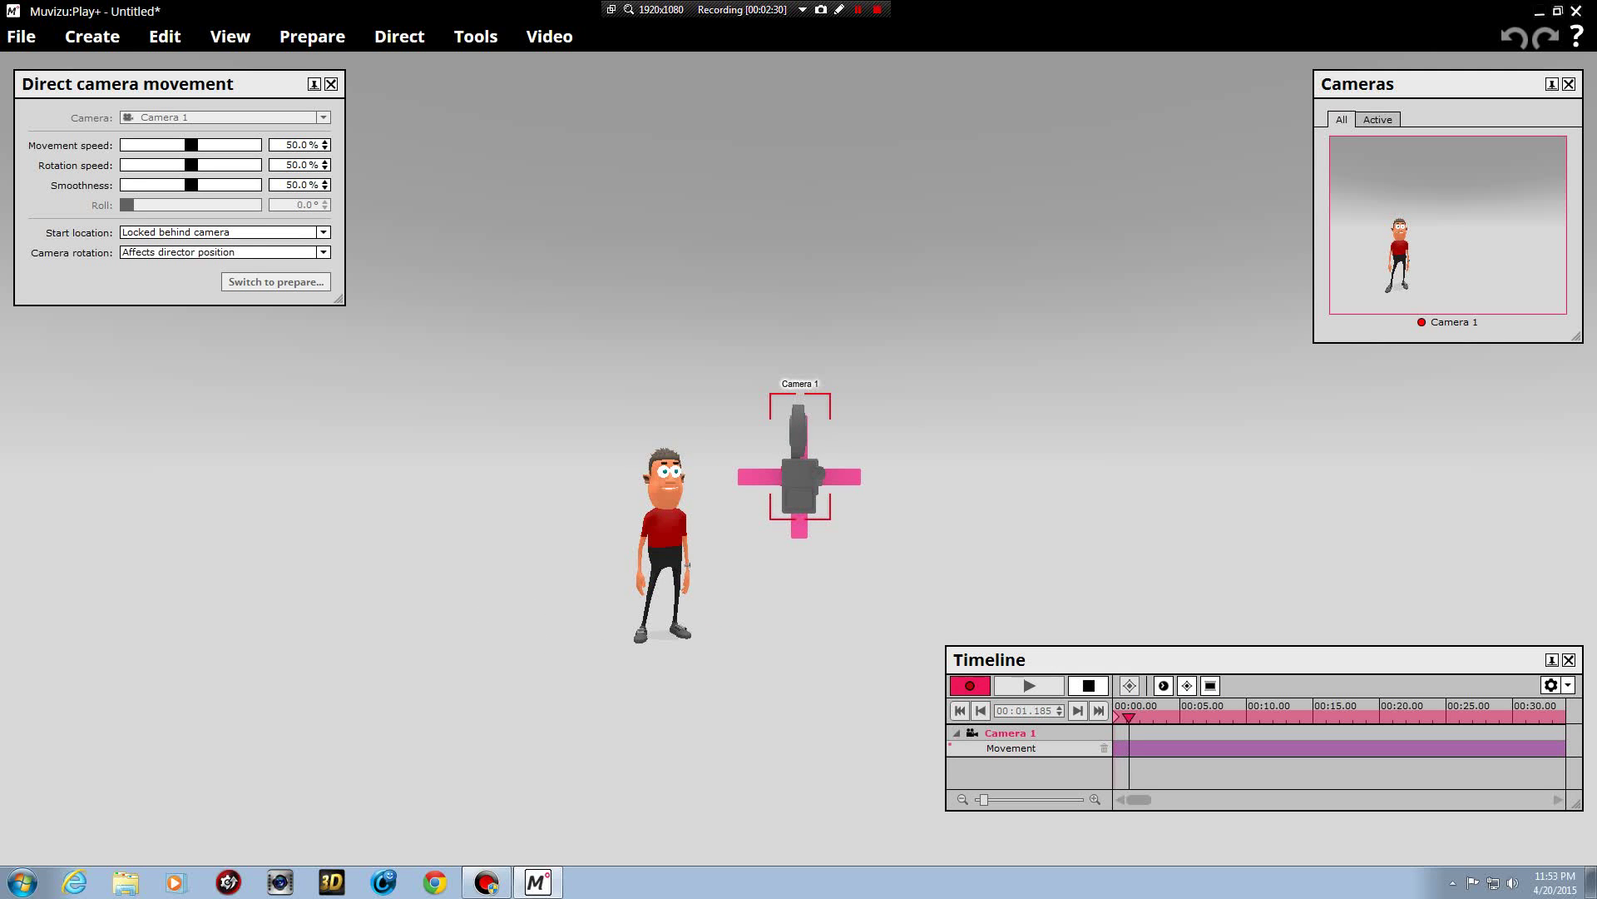
- Move Camera 1 toward Mike and back with W and S, then stop and delete the take
key(w)
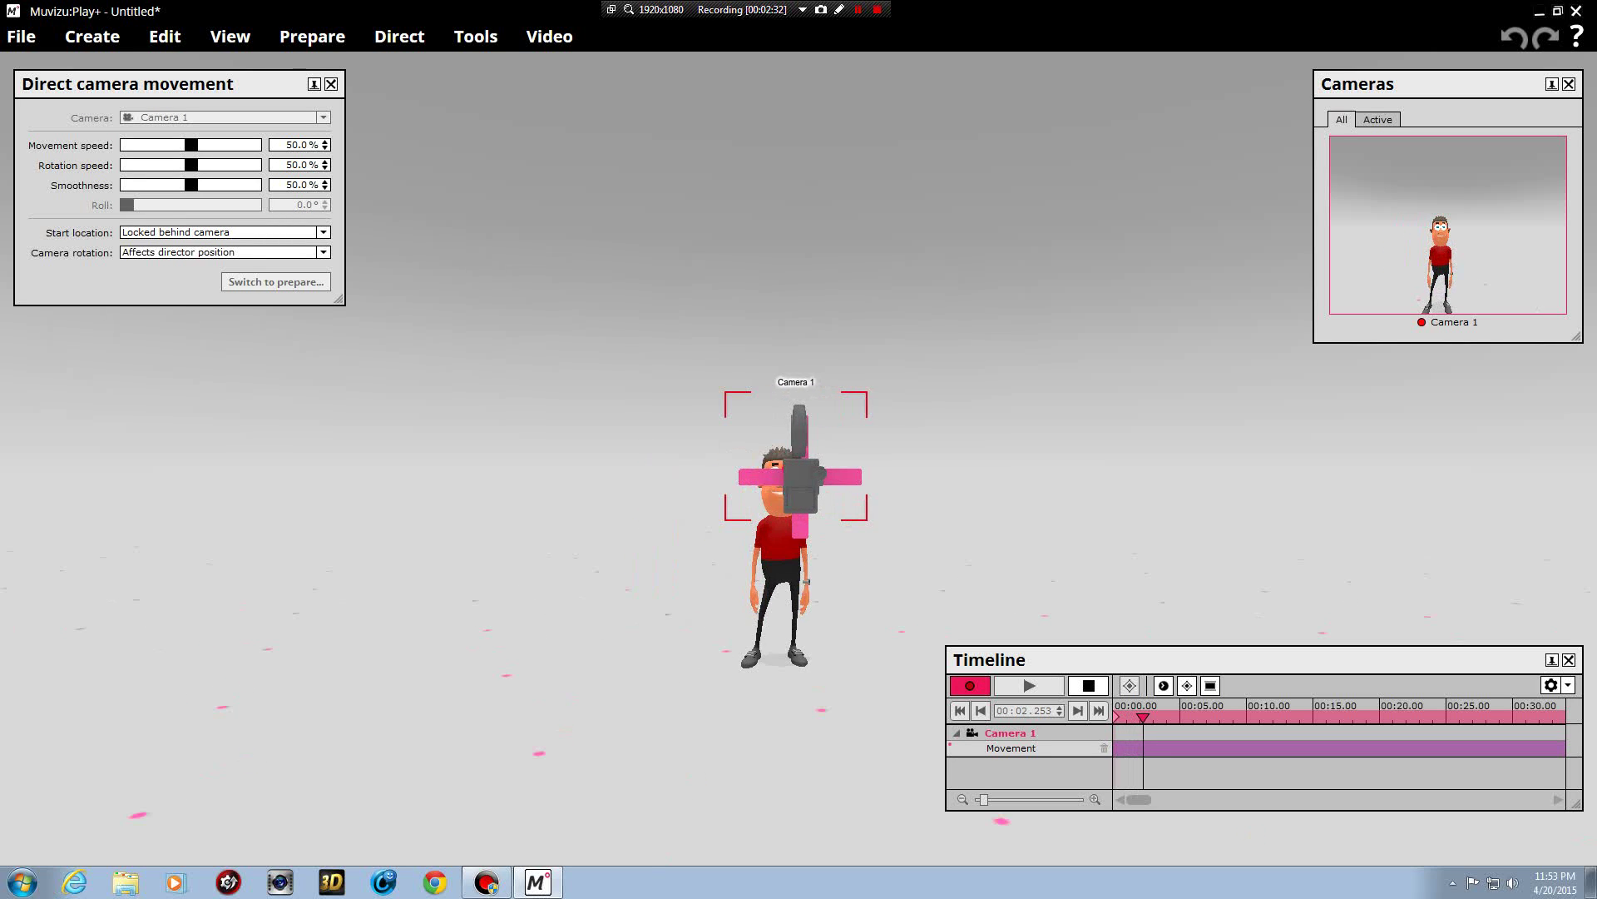
key(w)
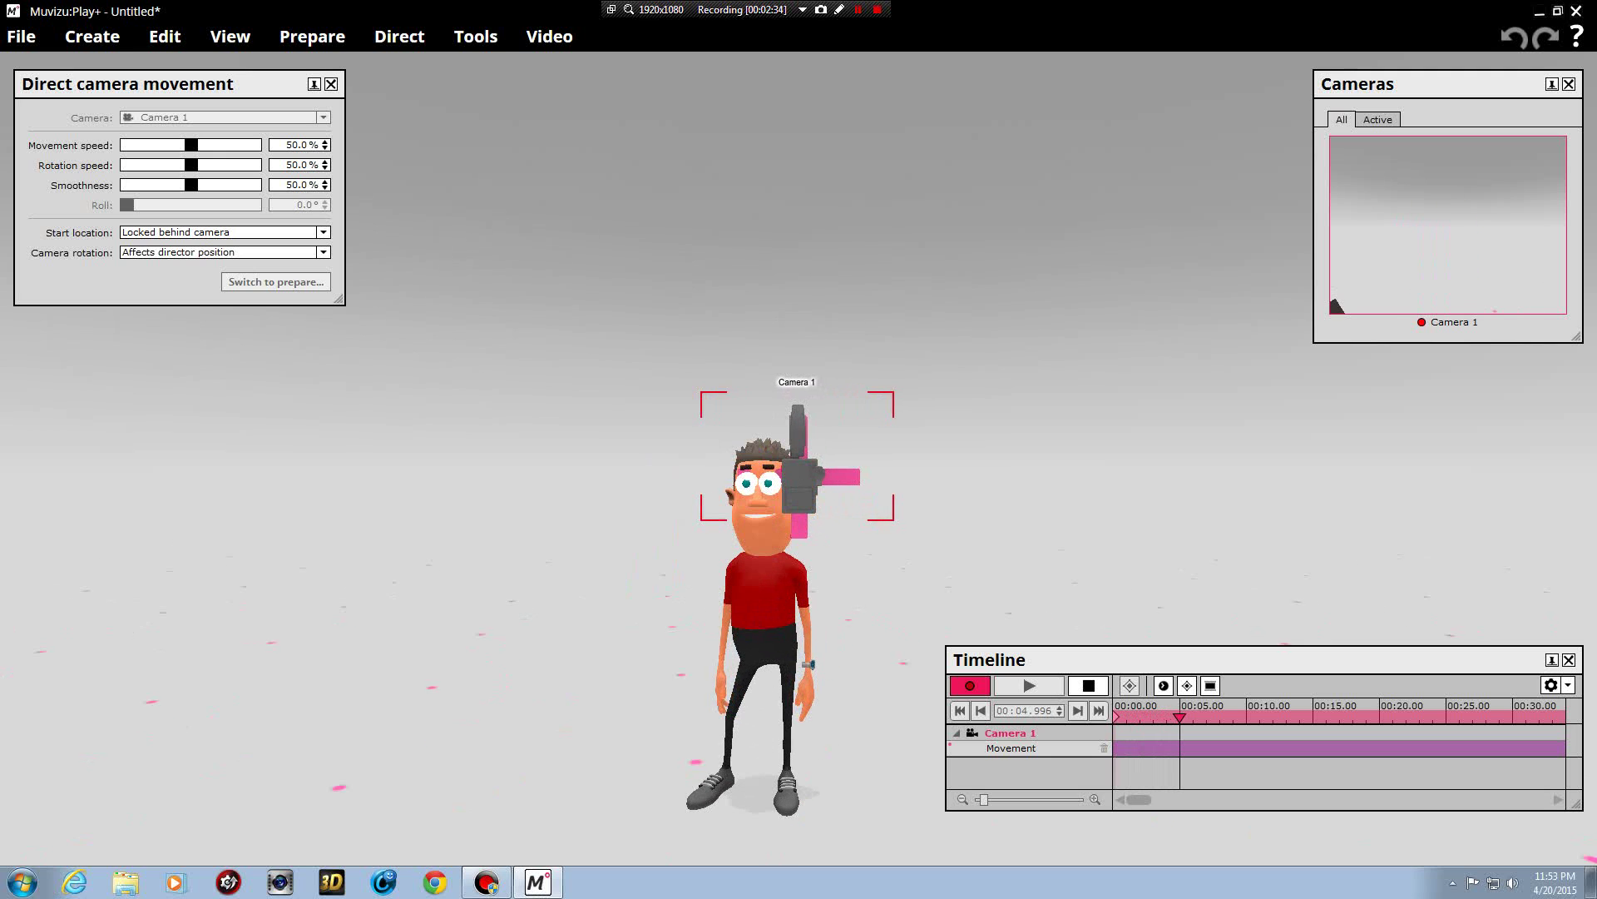
key(s)
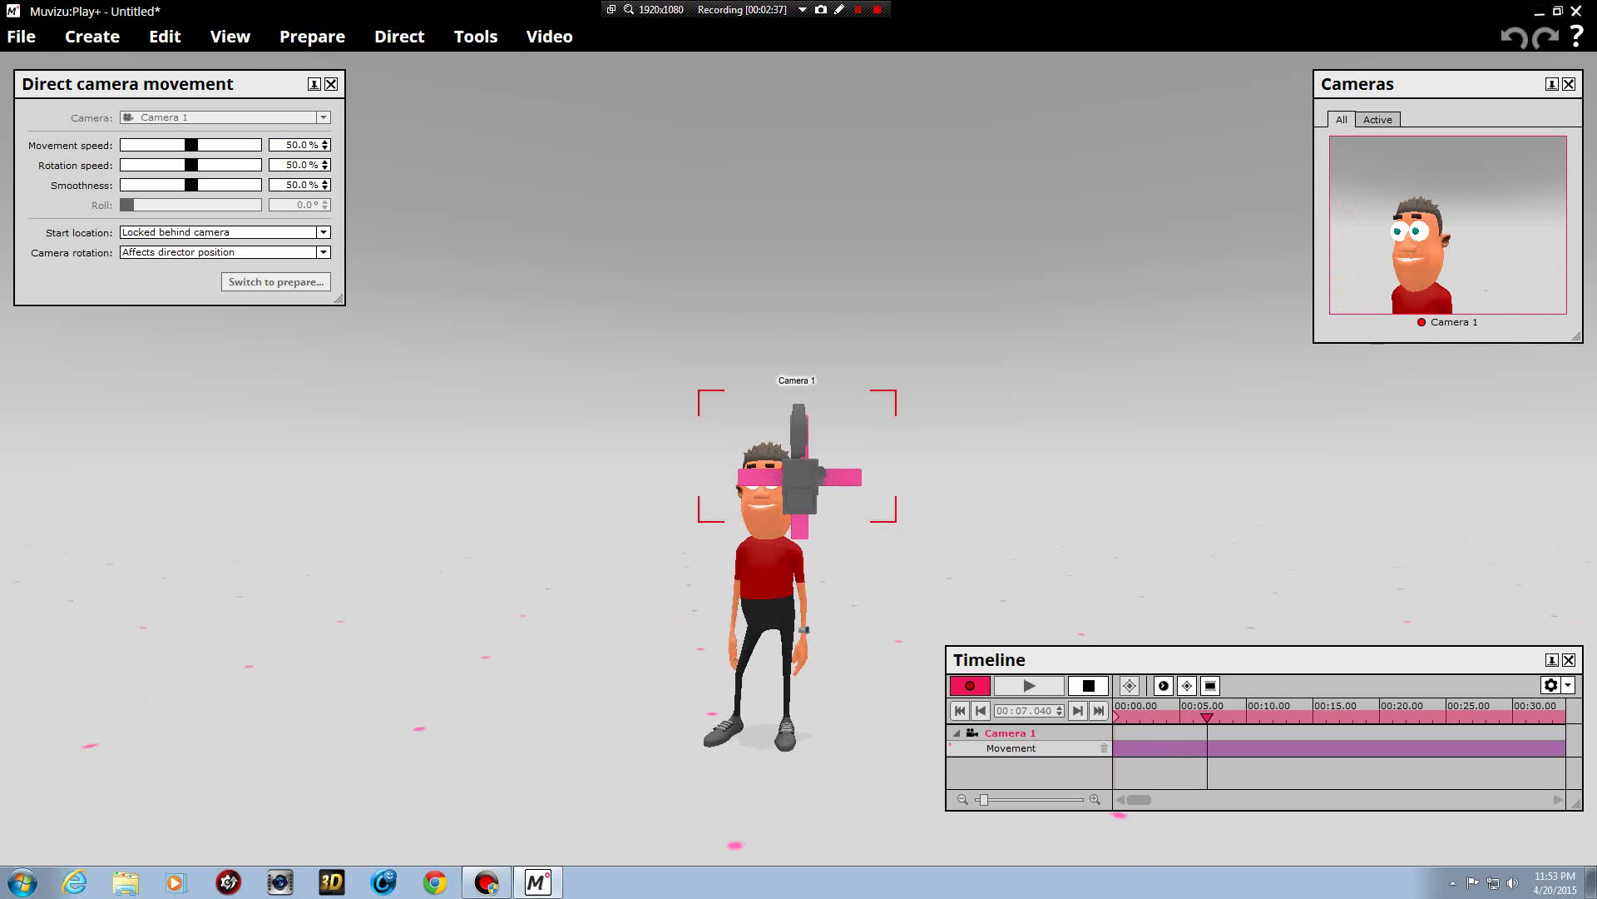
key(s)
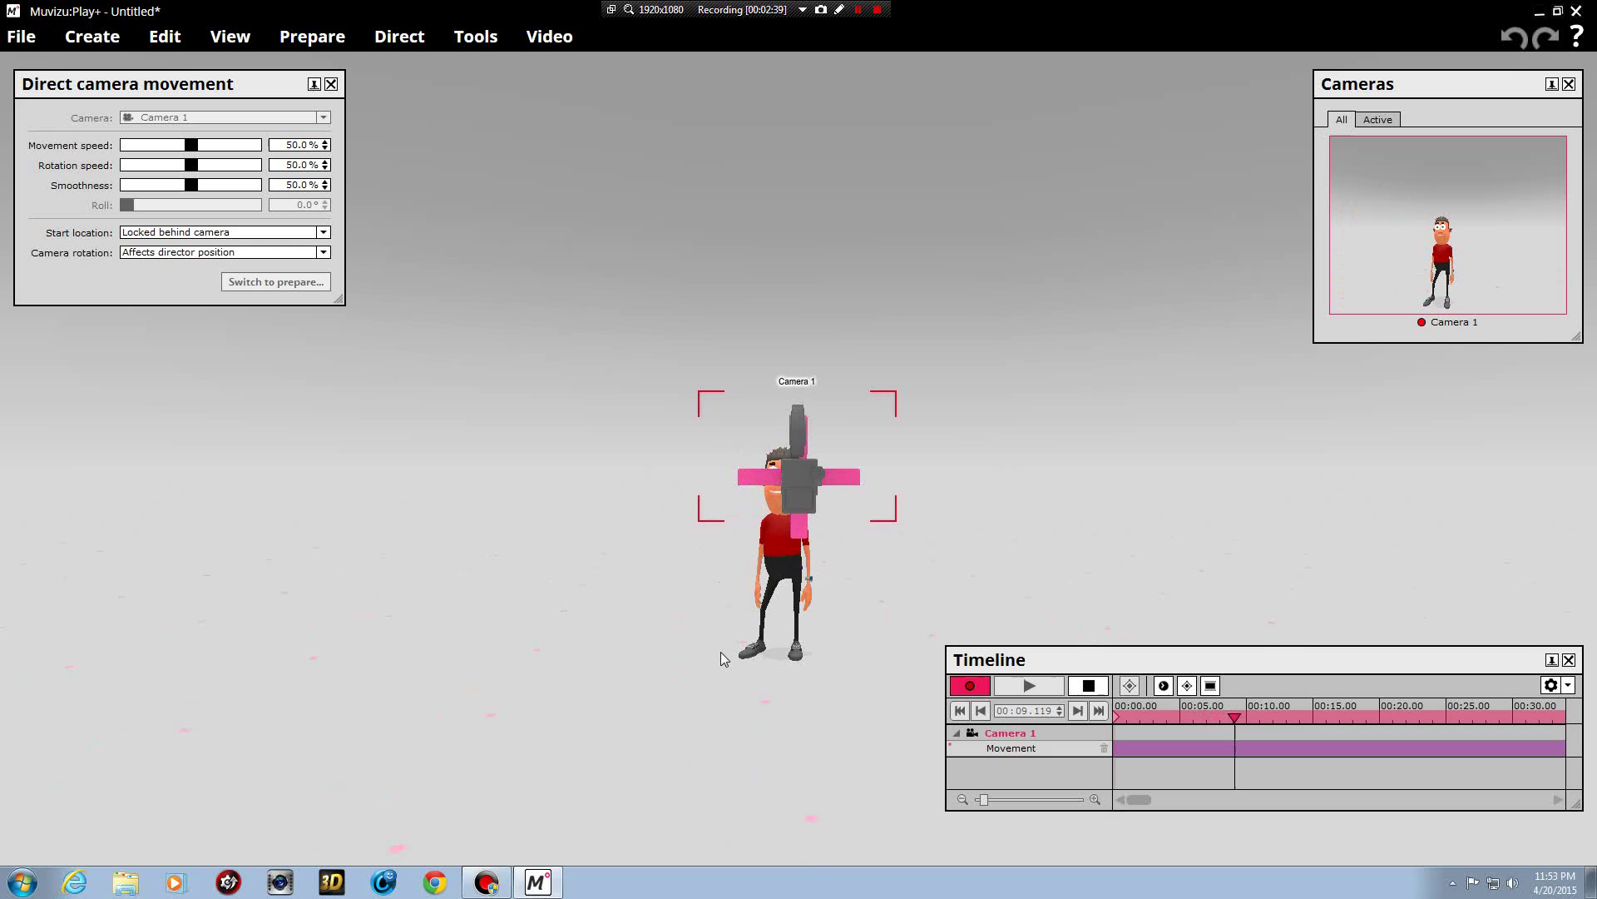
click(1089, 685)
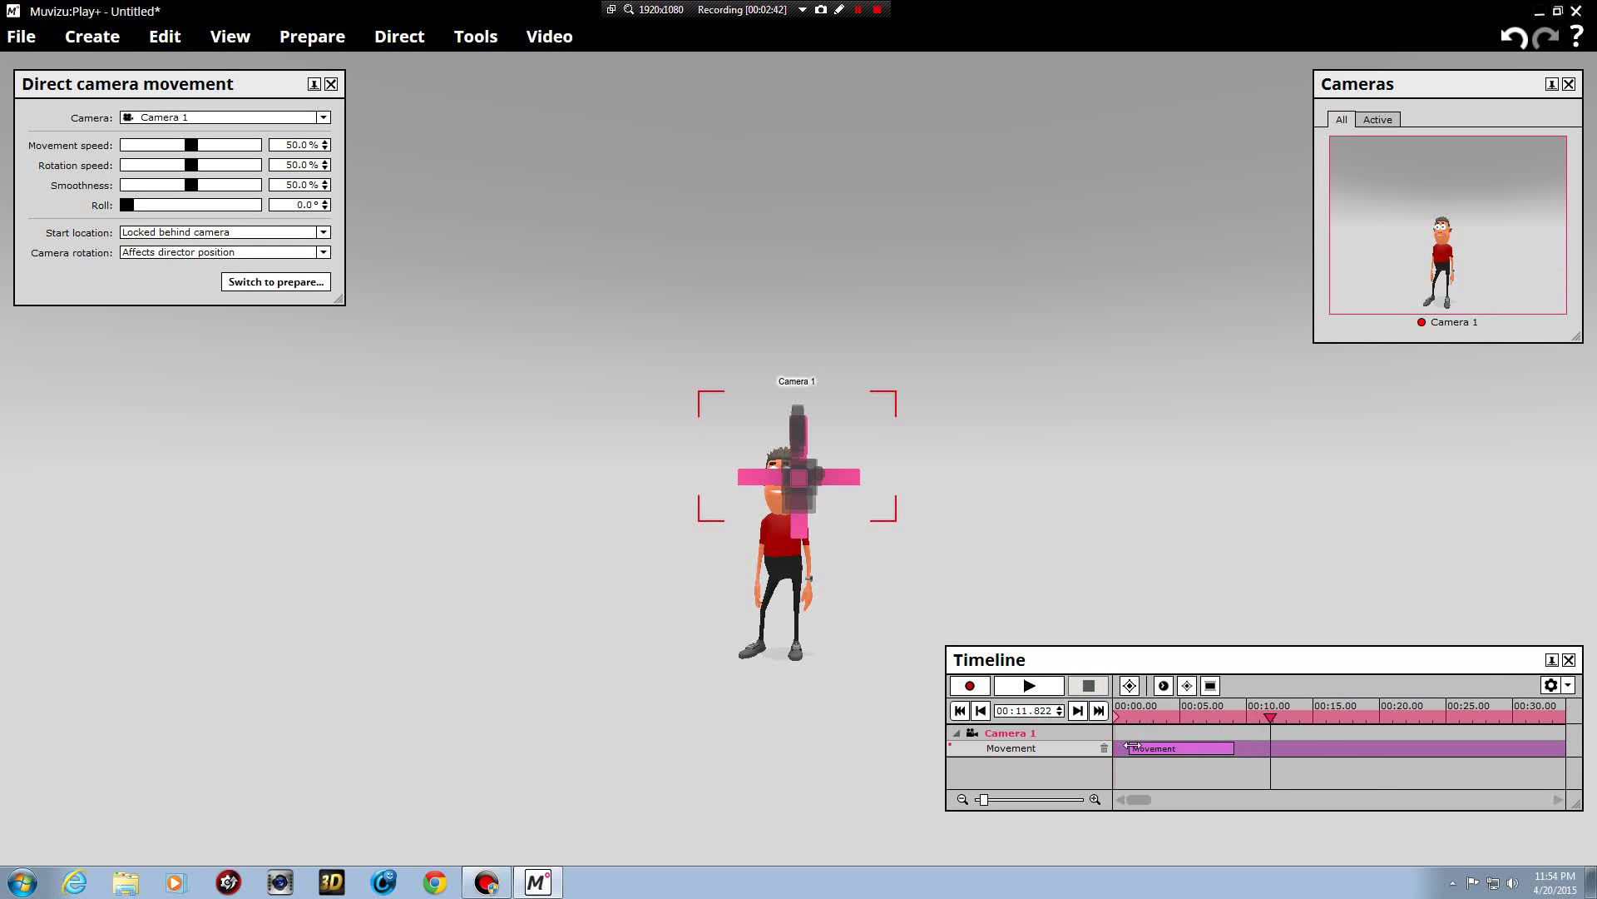
click(1105, 750)
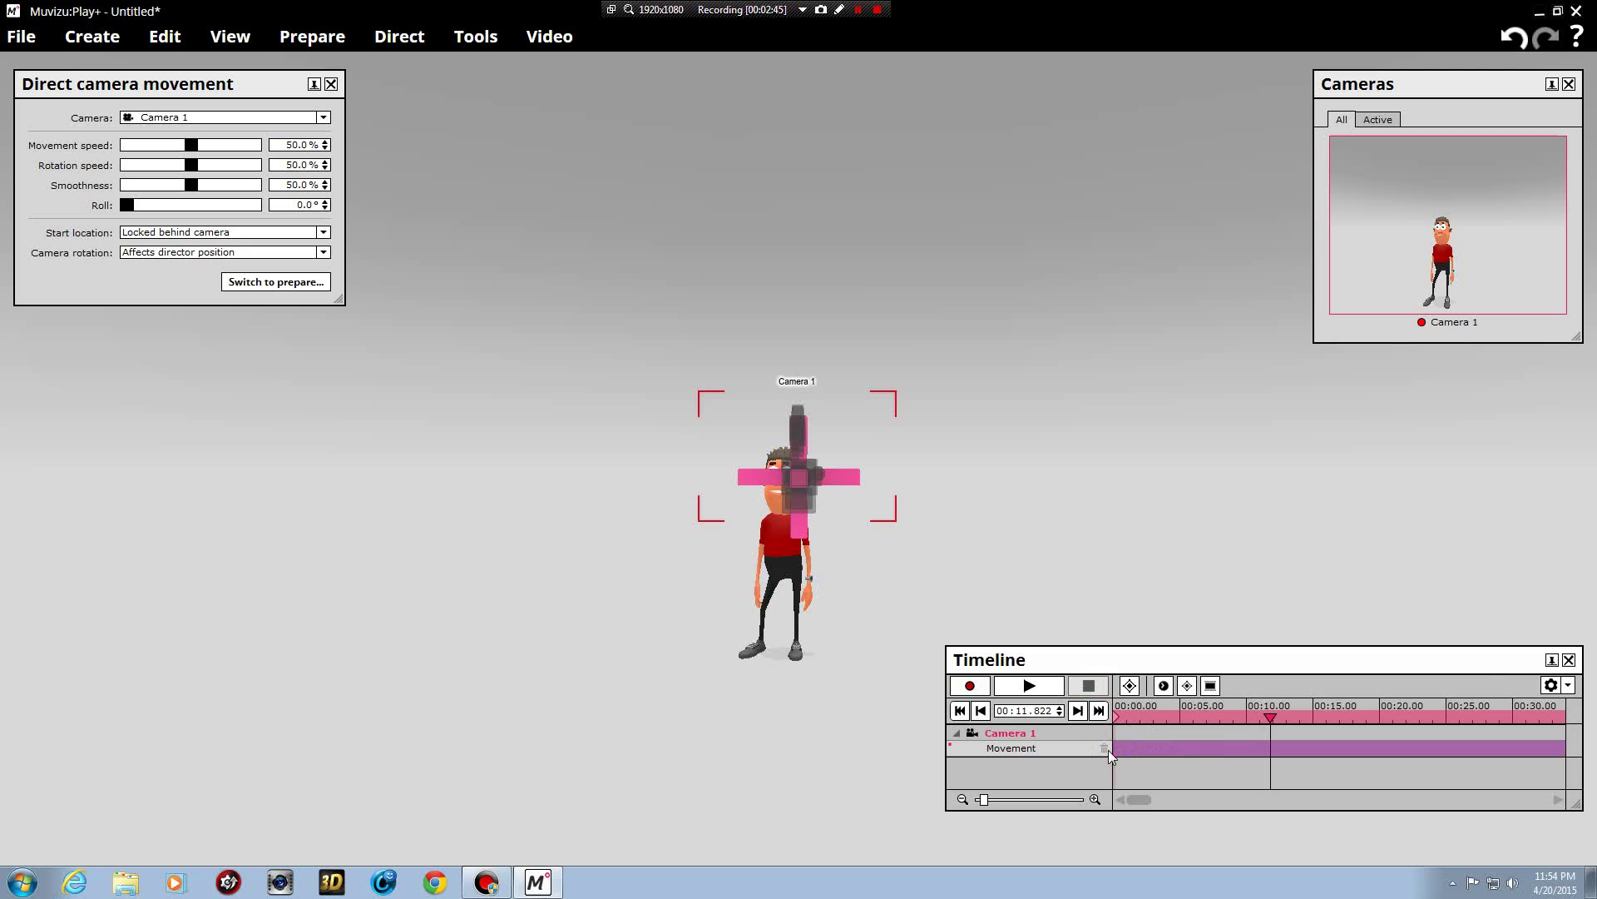
- Close the camera tools, direct Mike's movement from the start, and record him walking left
click(1570, 661)
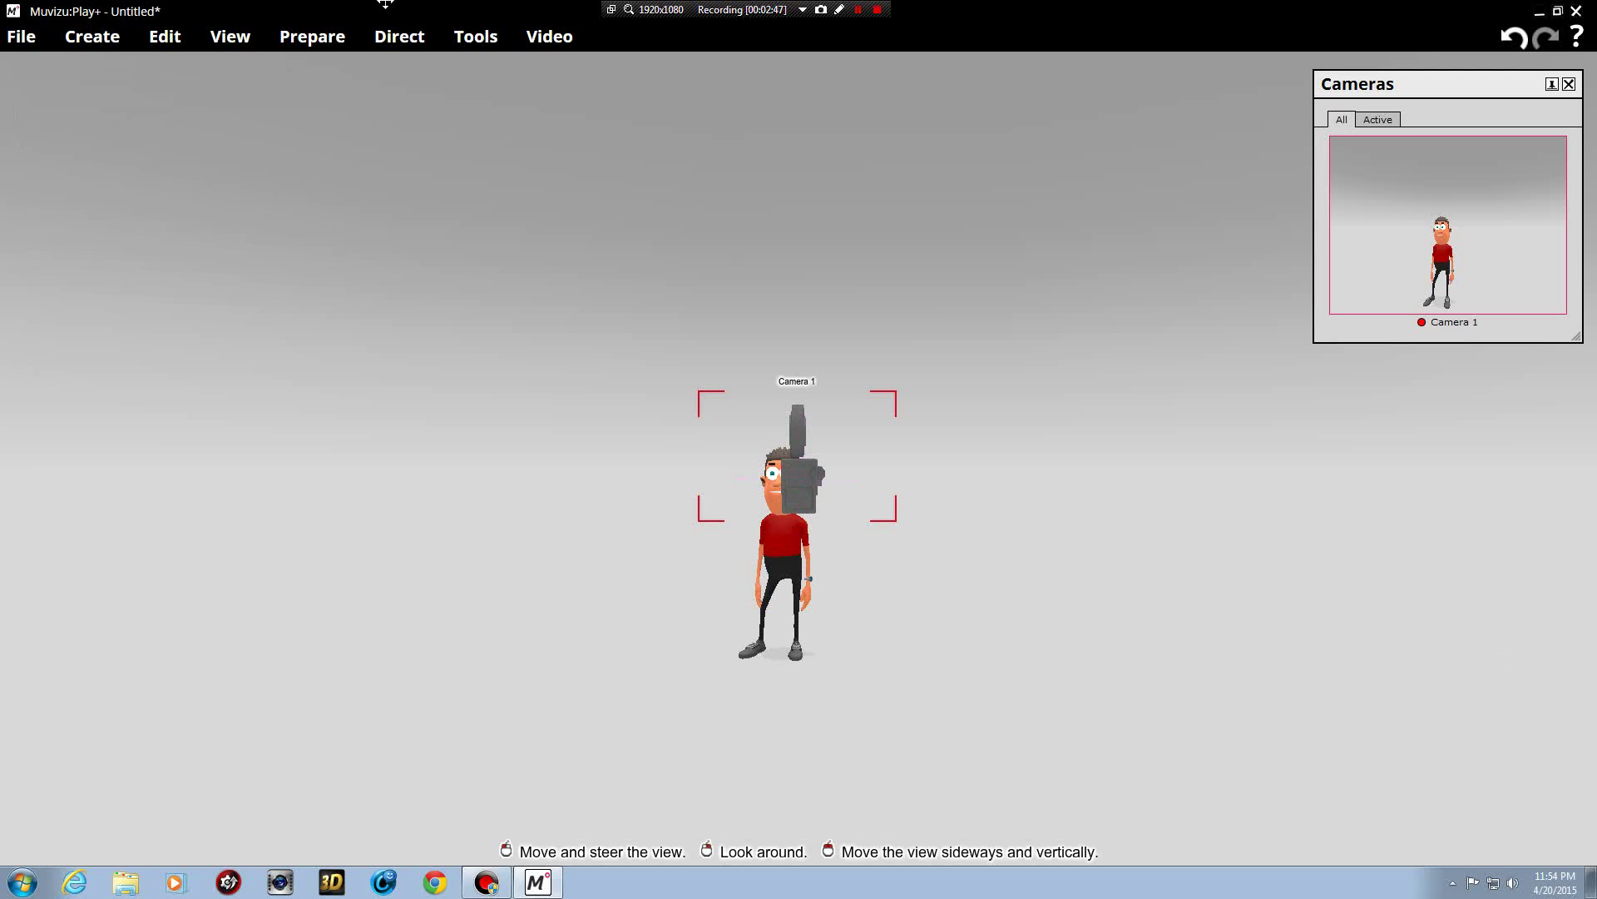
click(400, 39)
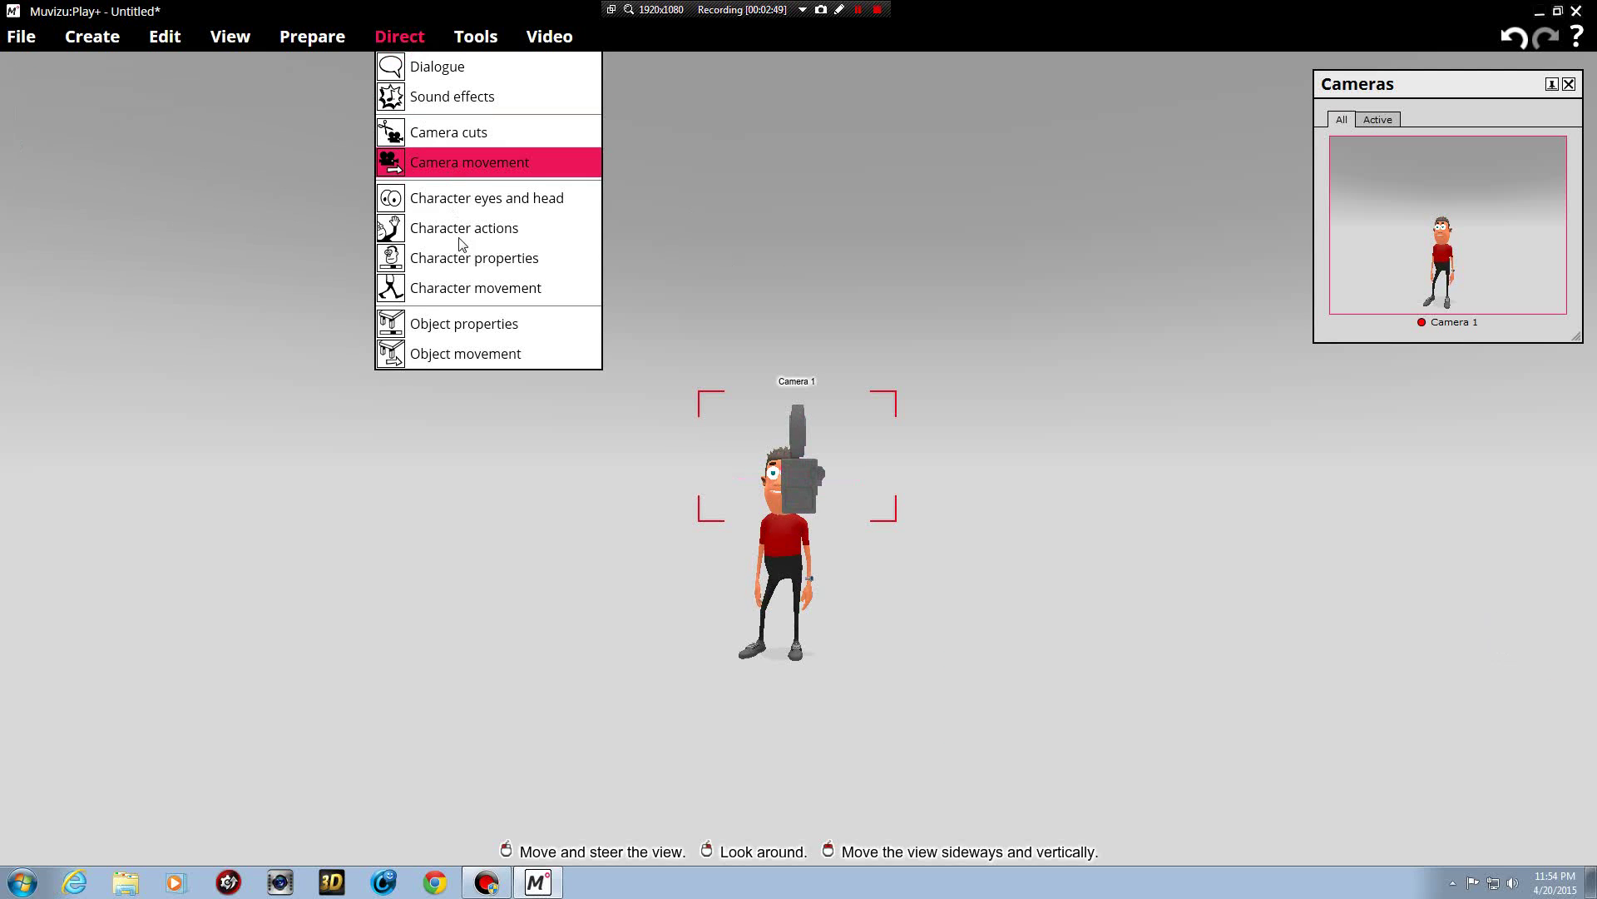
click(477, 290)
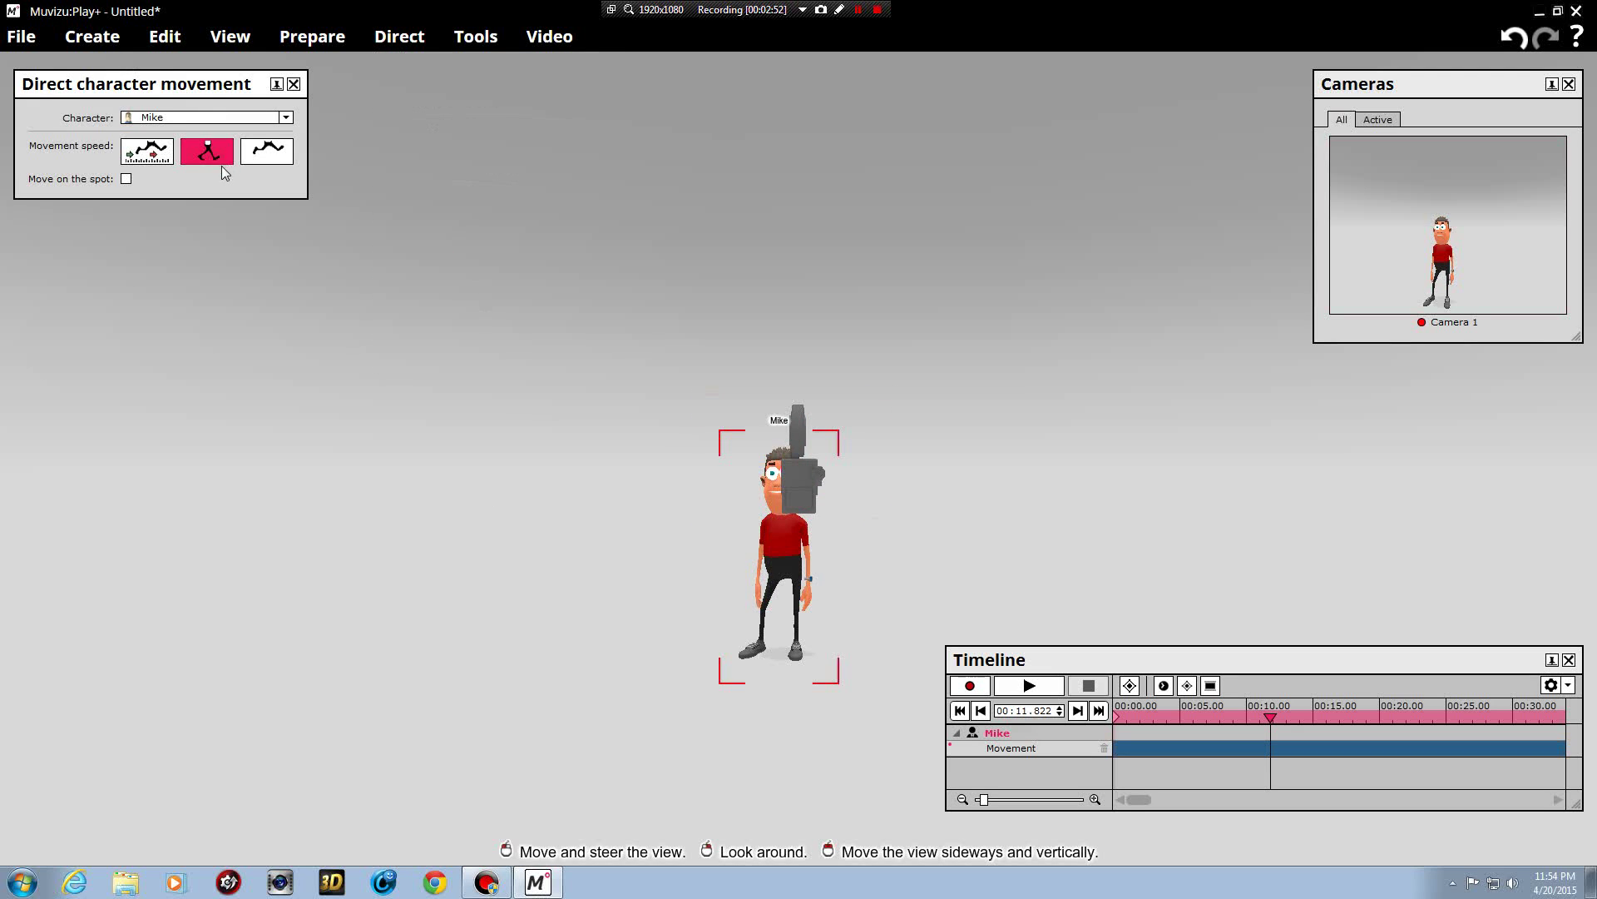
click(959, 709)
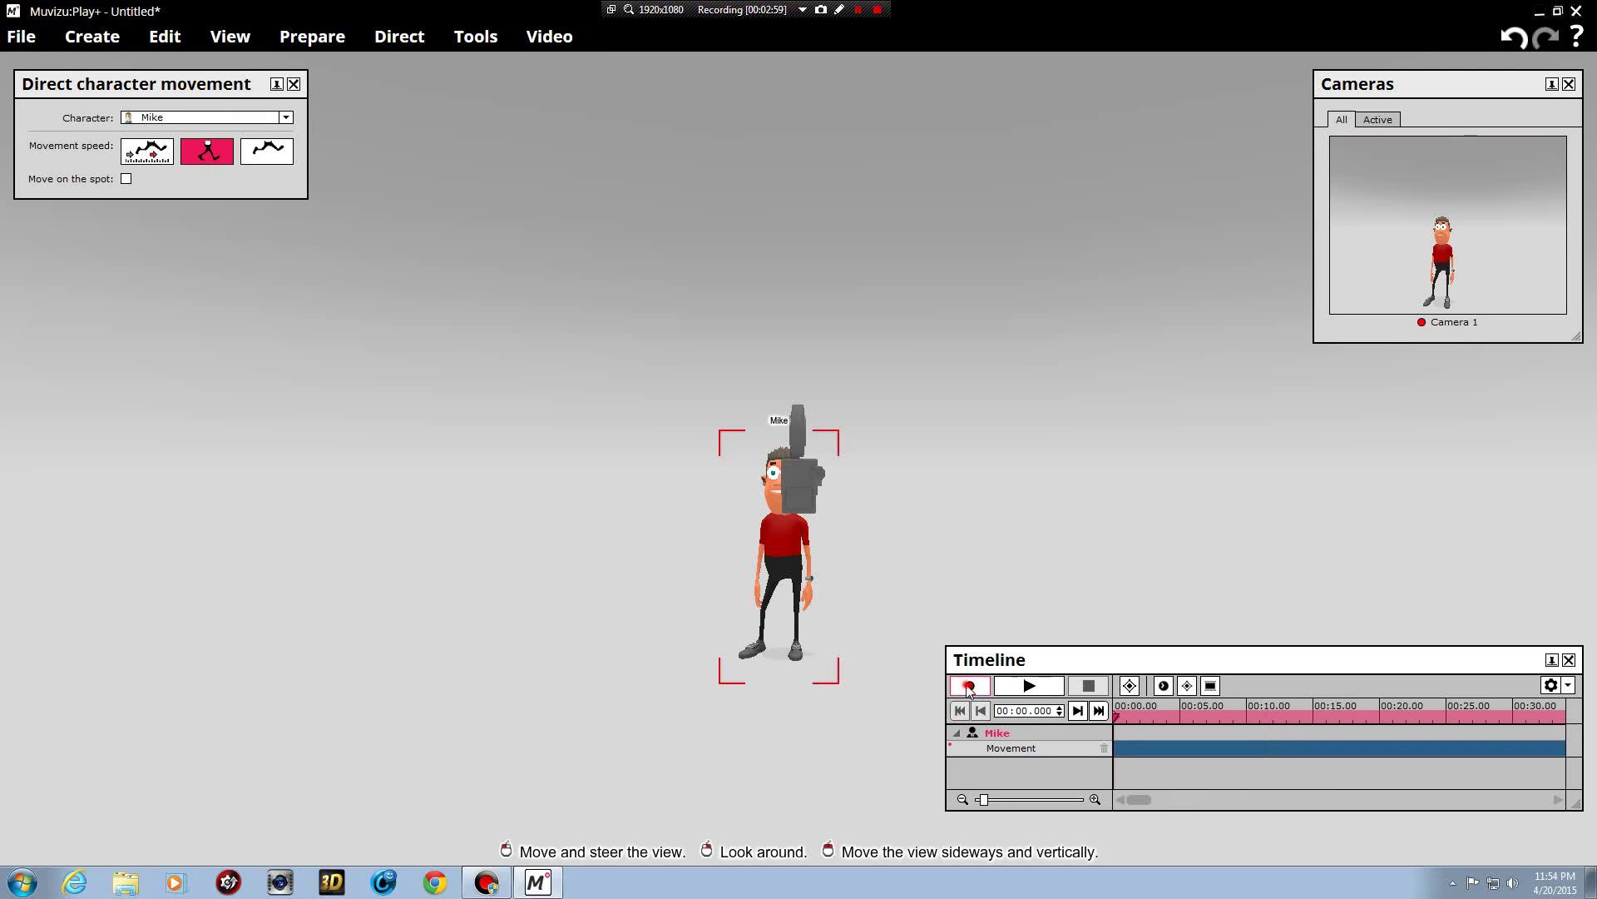
click(969, 685)
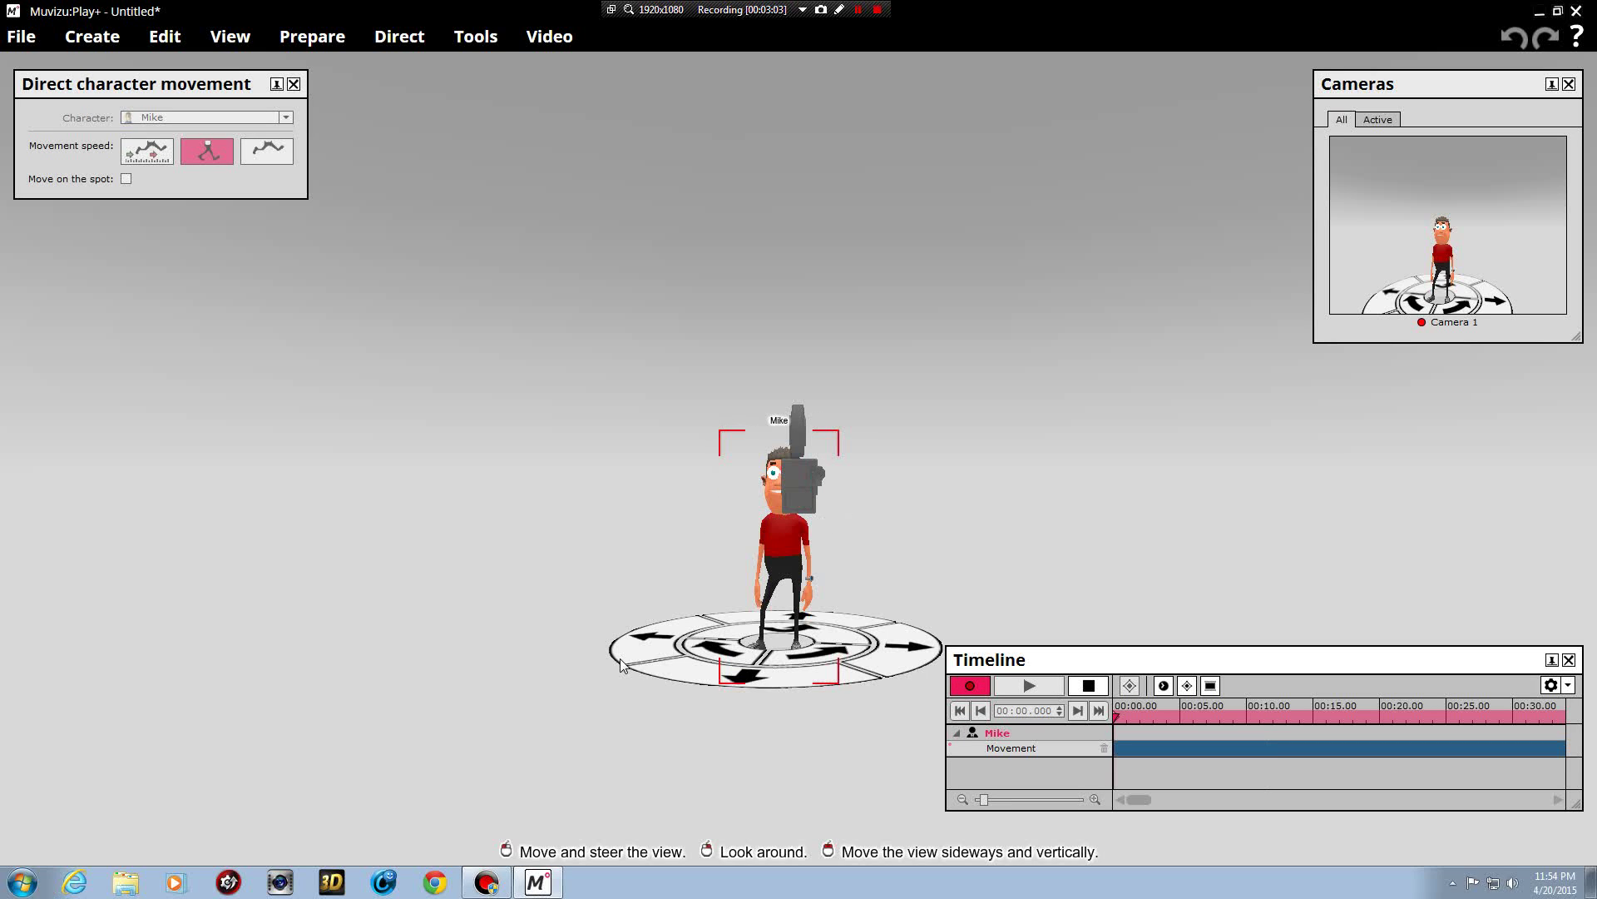
click(620, 658)
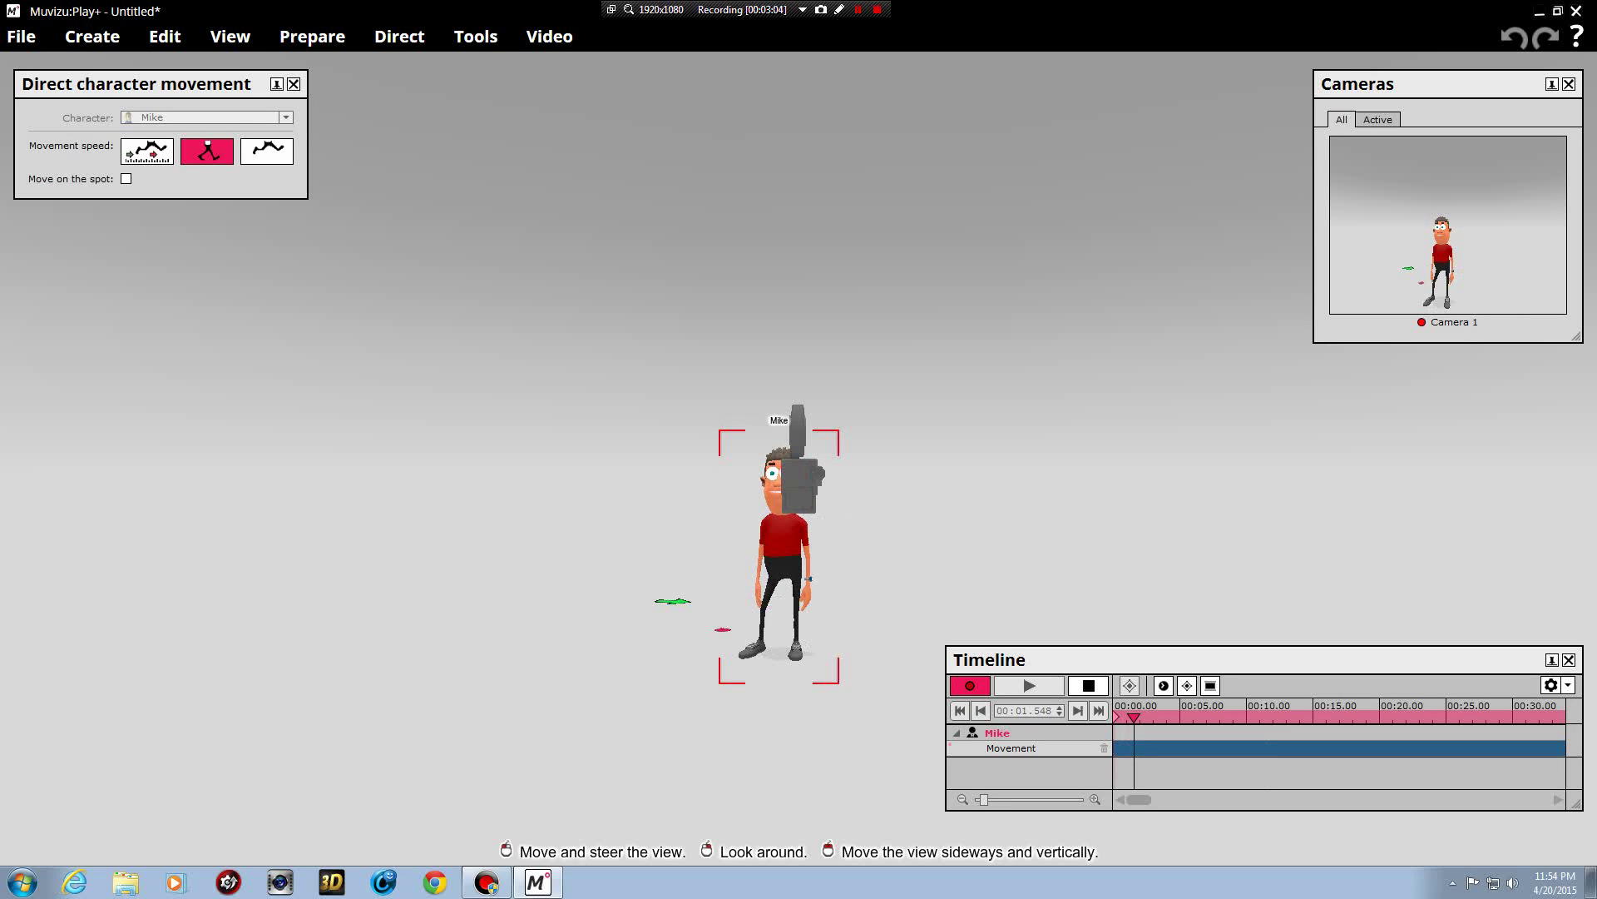